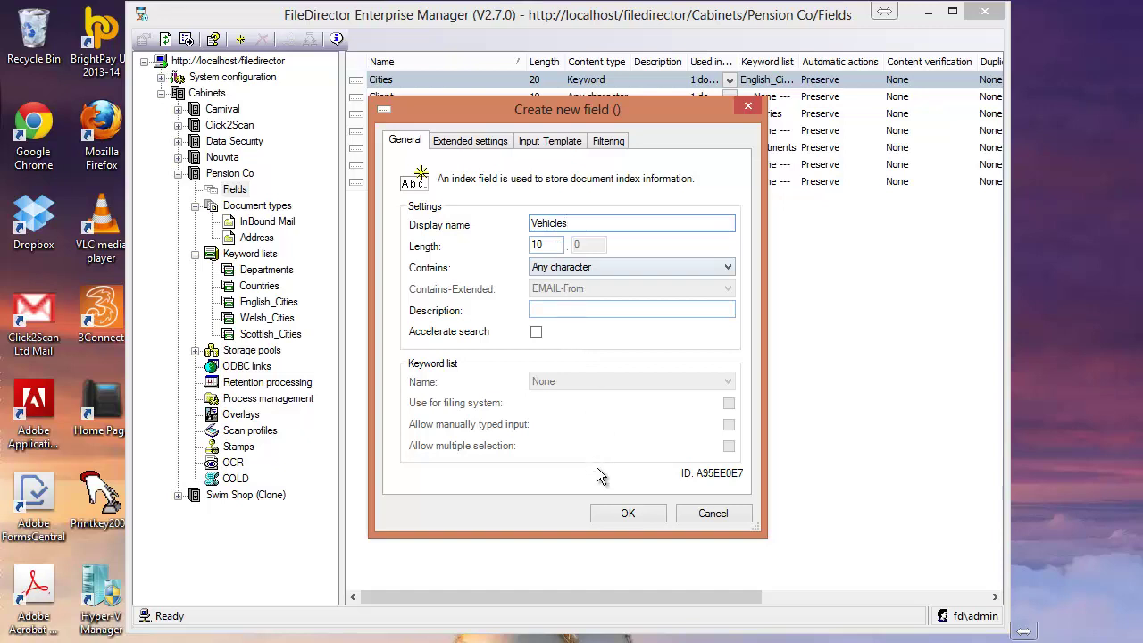
Step: Save the new Vehicles field and create a keyword list named Cars in the Pension Co cabinet
click(627, 515)
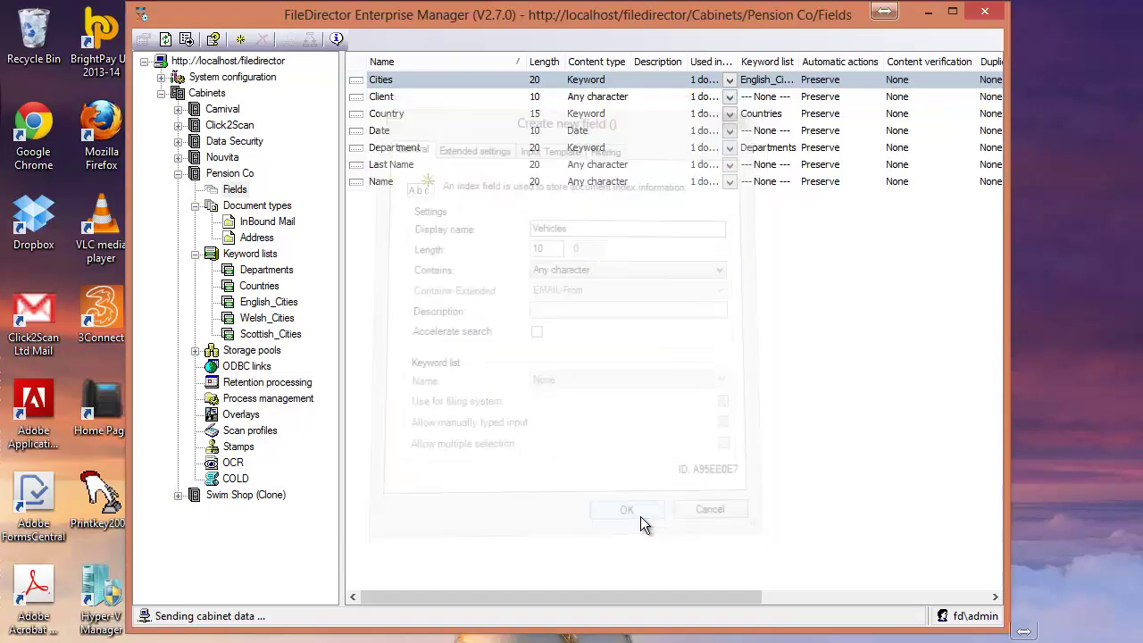
click(250, 255)
right_click(251, 259)
click(290, 264)
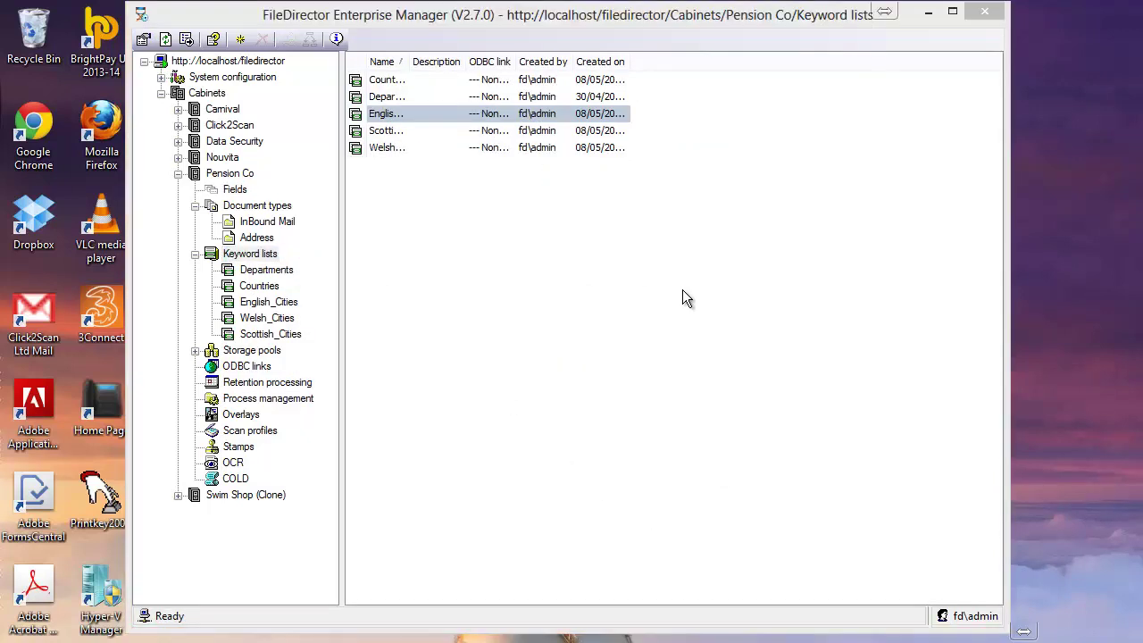
text(Cars)
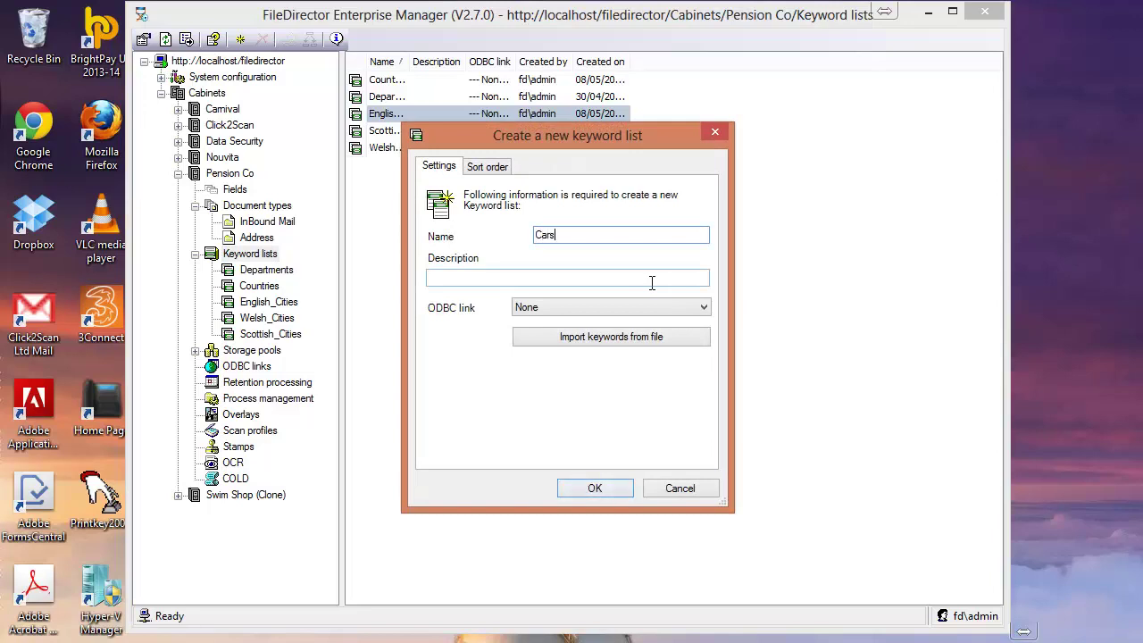
click(595, 491)
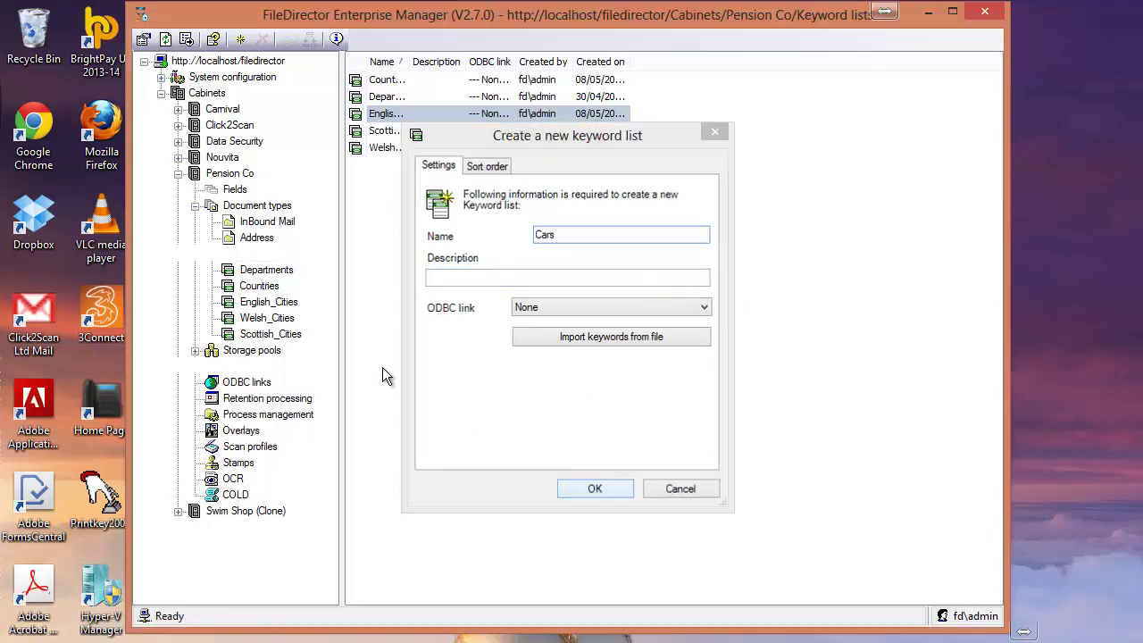
Step: Add the keywords BMW, Ford, Vauxhall and Mercedes to the Cars keyword list
click(255, 352)
right_click(254, 352)
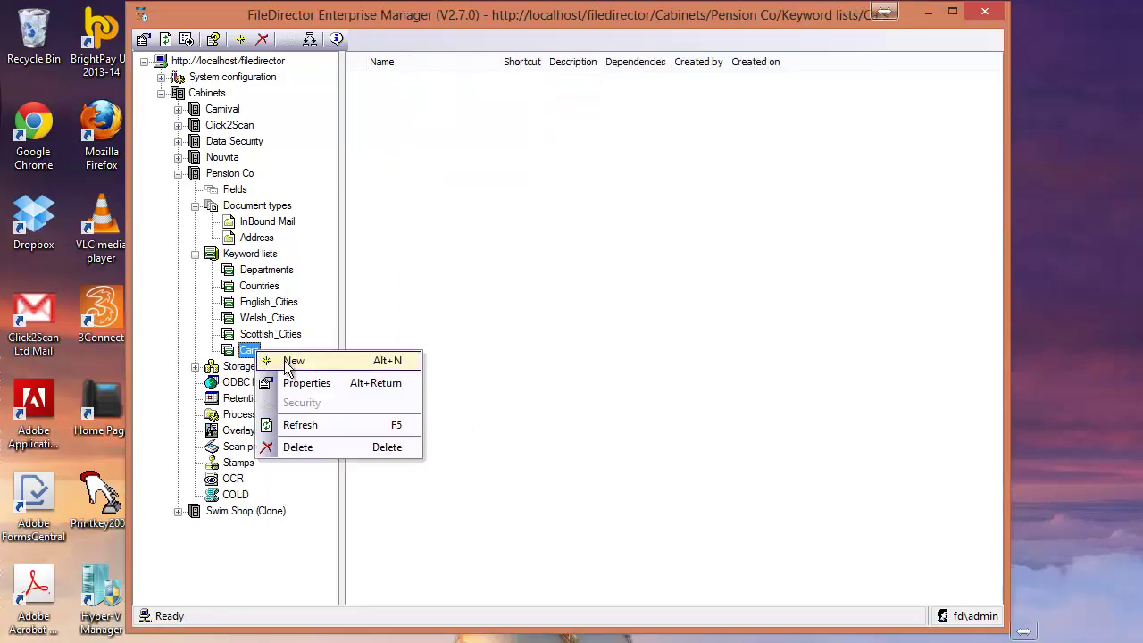
click(288, 361)
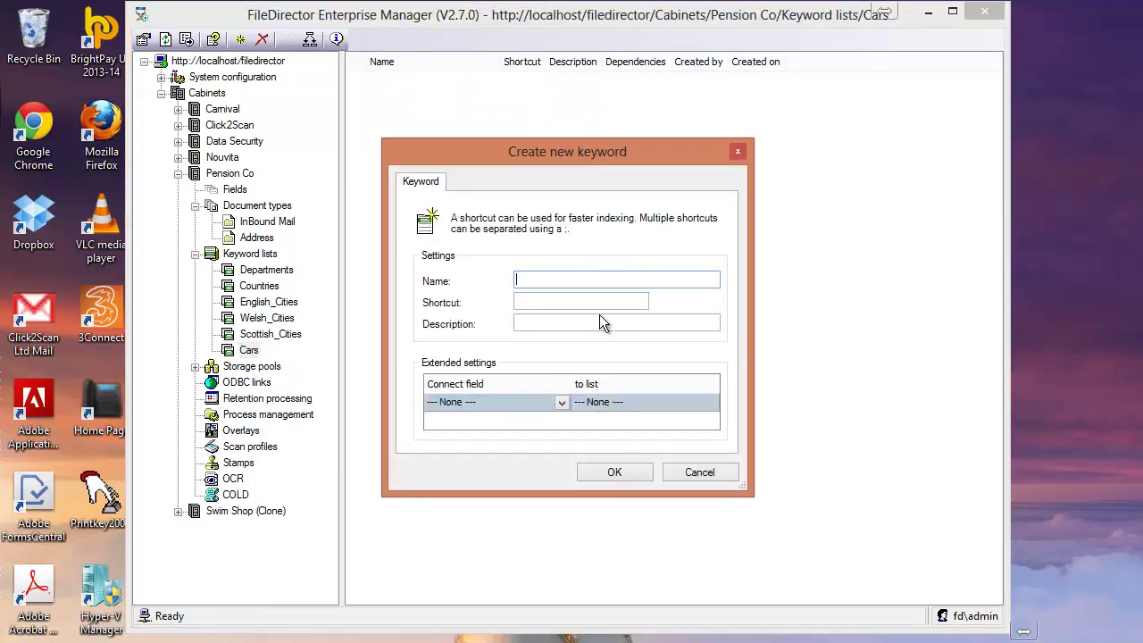
text(BMW)
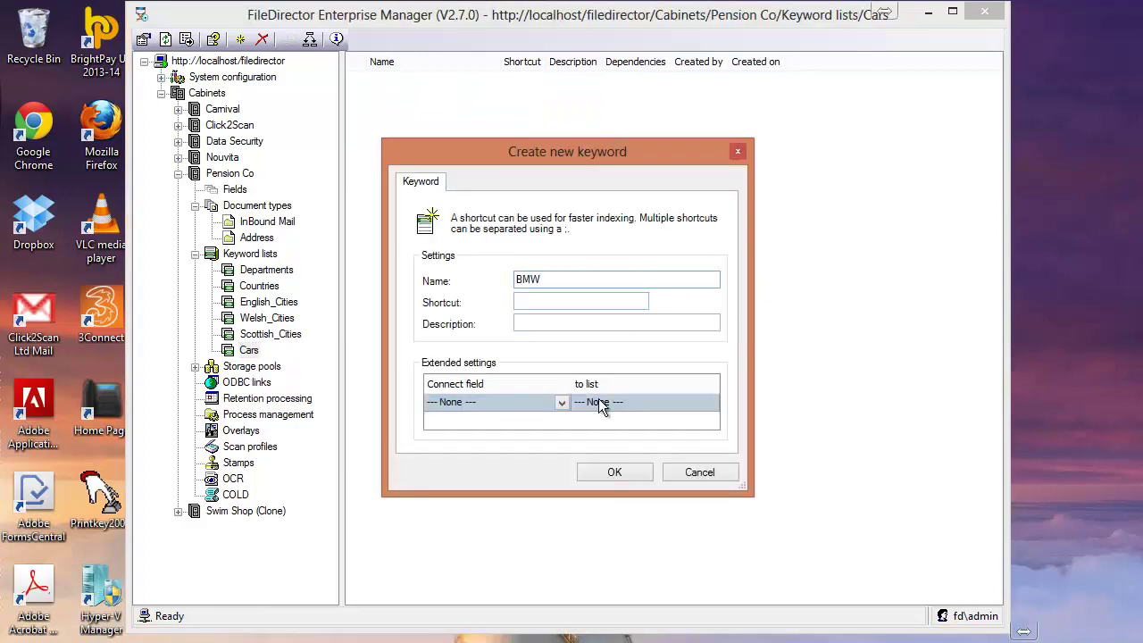
click(605, 476)
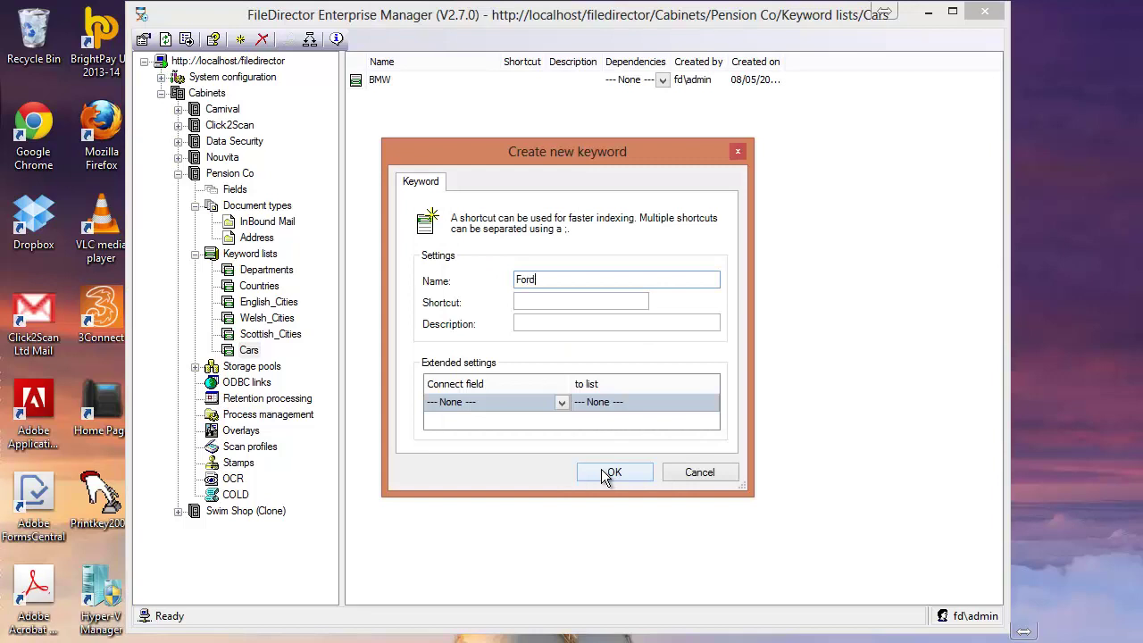
click(611, 478)
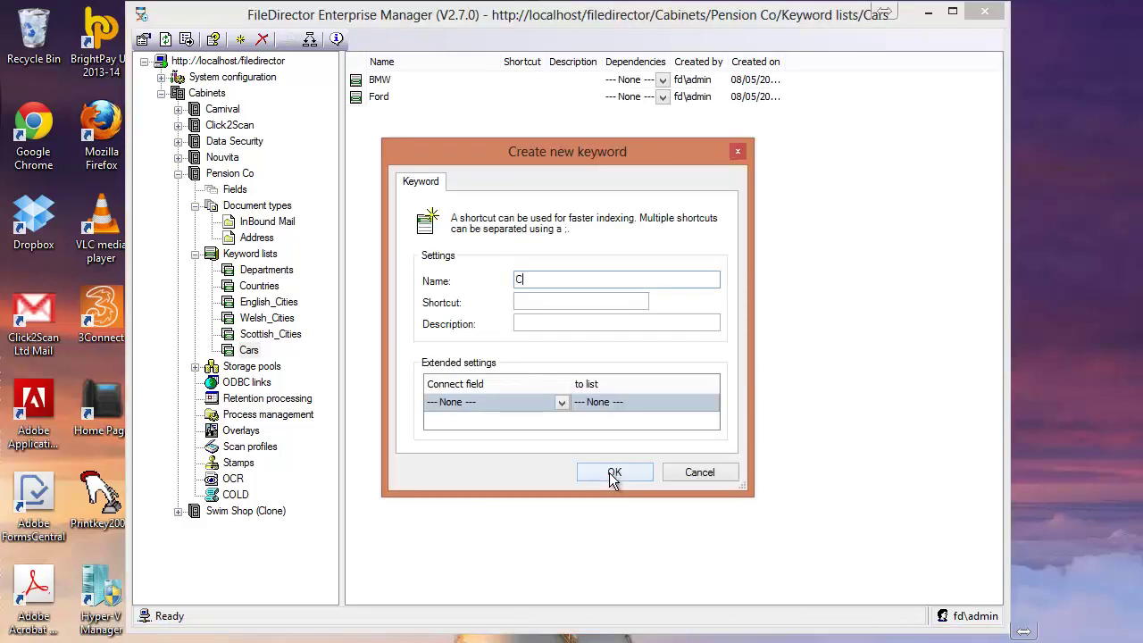
text(Vauxhall)
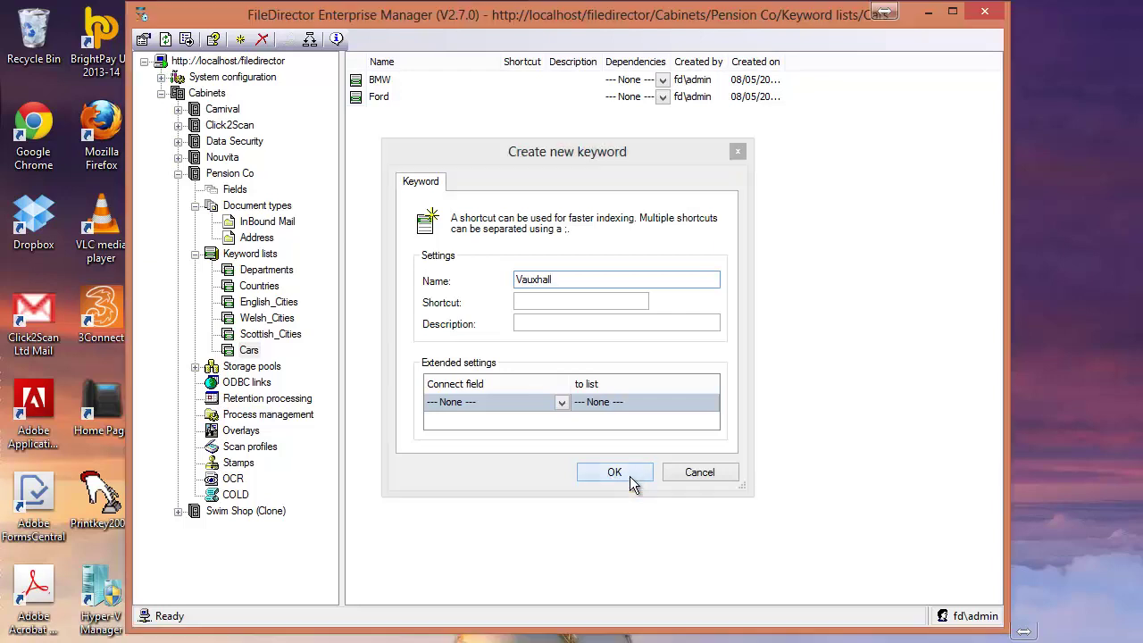
click(629, 476)
text(Mecedes)
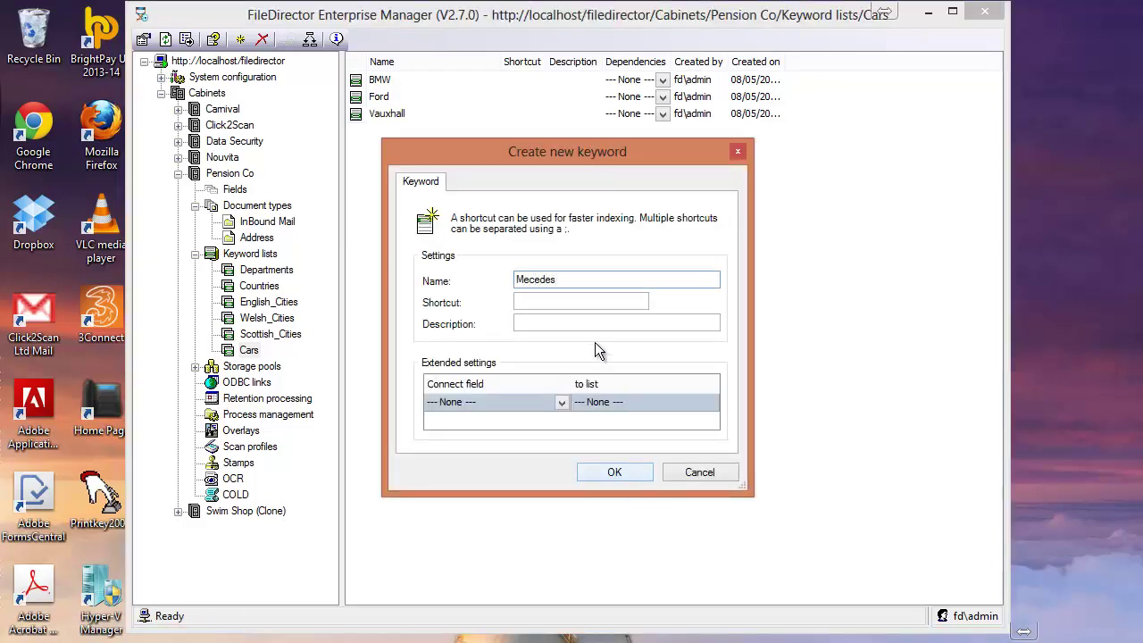
text(r)
click(620, 471)
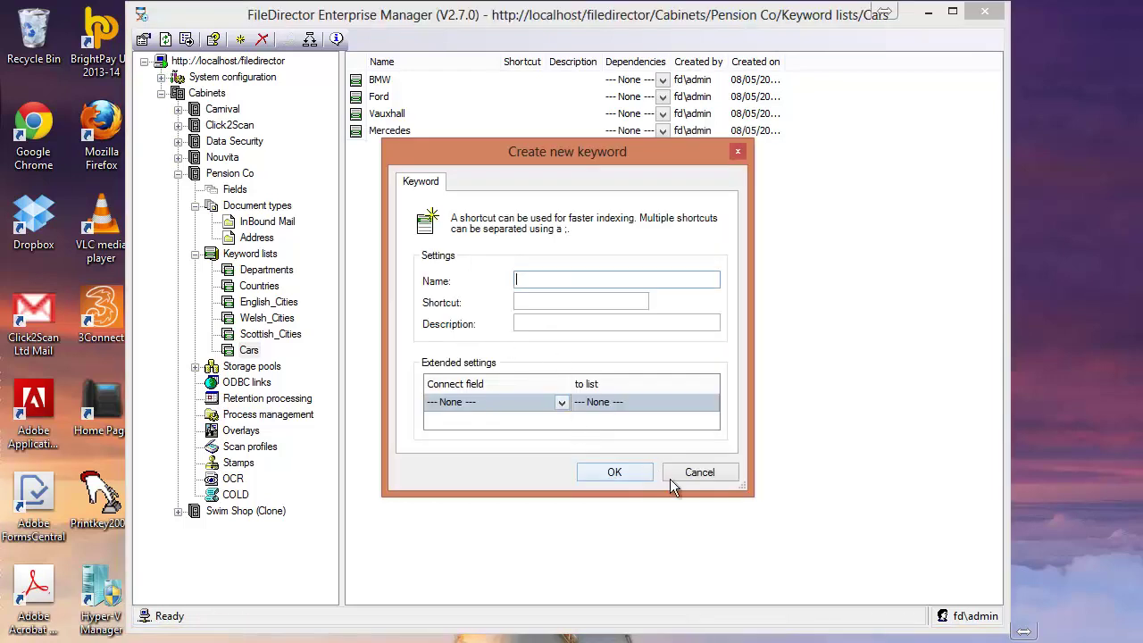
click(687, 473)
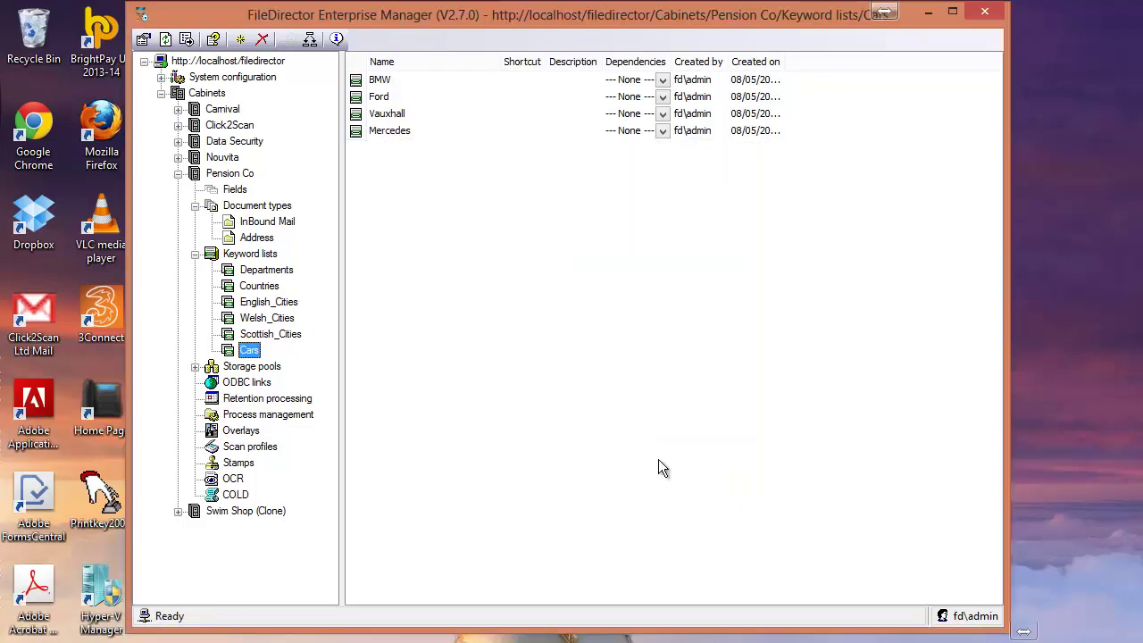
Step: Change the Vehicles field's content type to Keyword, link it to the Cars keyword list and accept the change
click(237, 190)
click(390, 200)
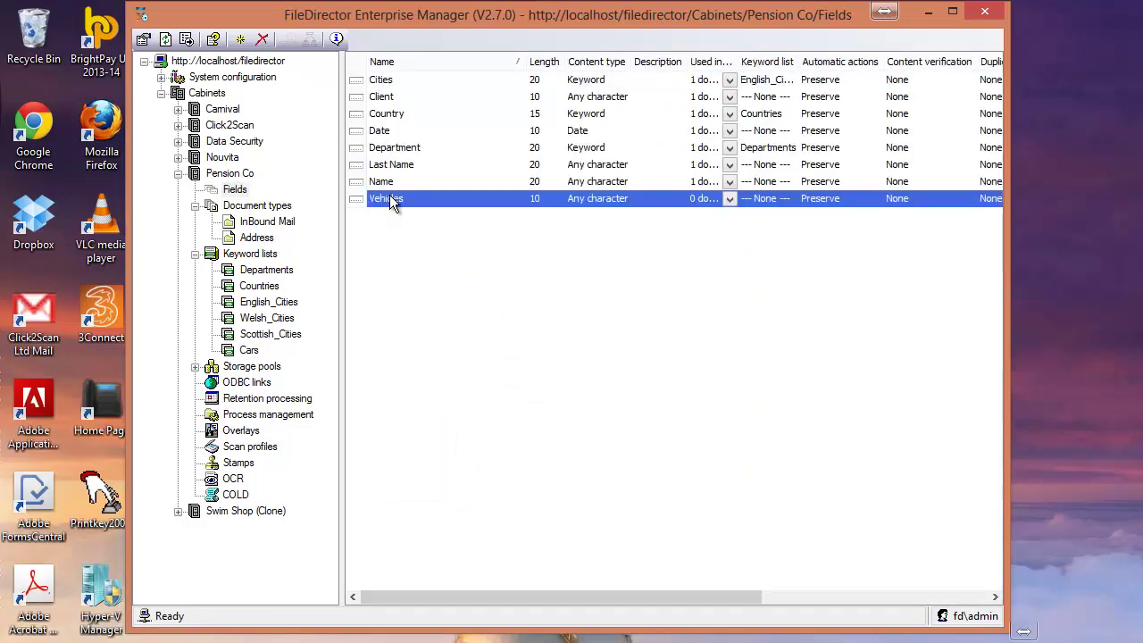
right_click(390, 198)
click(468, 224)
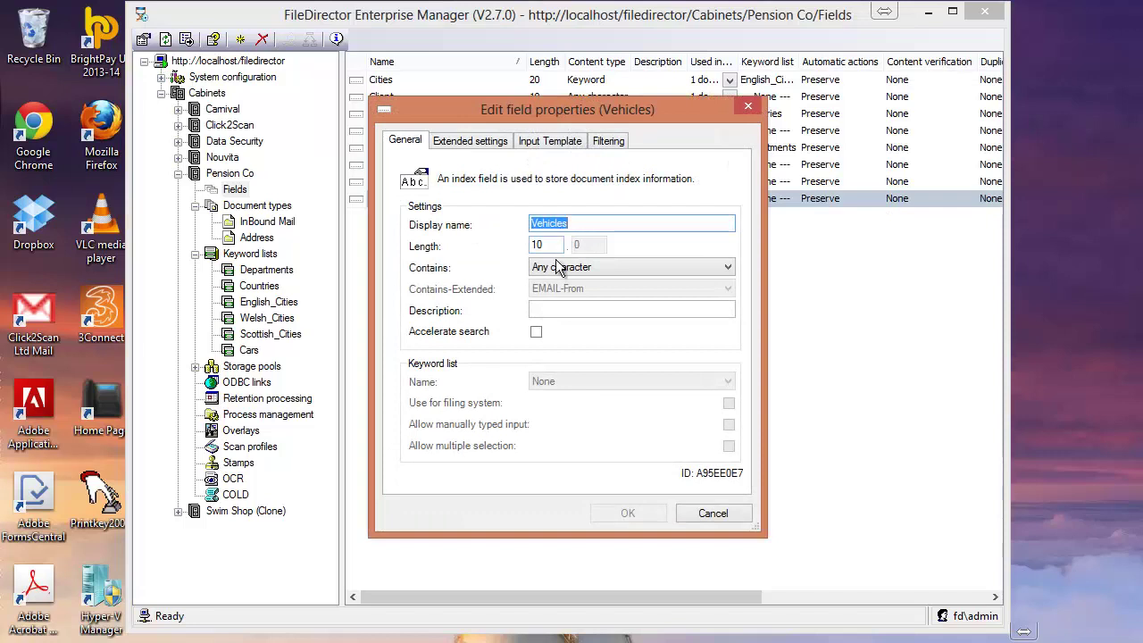
click(559, 266)
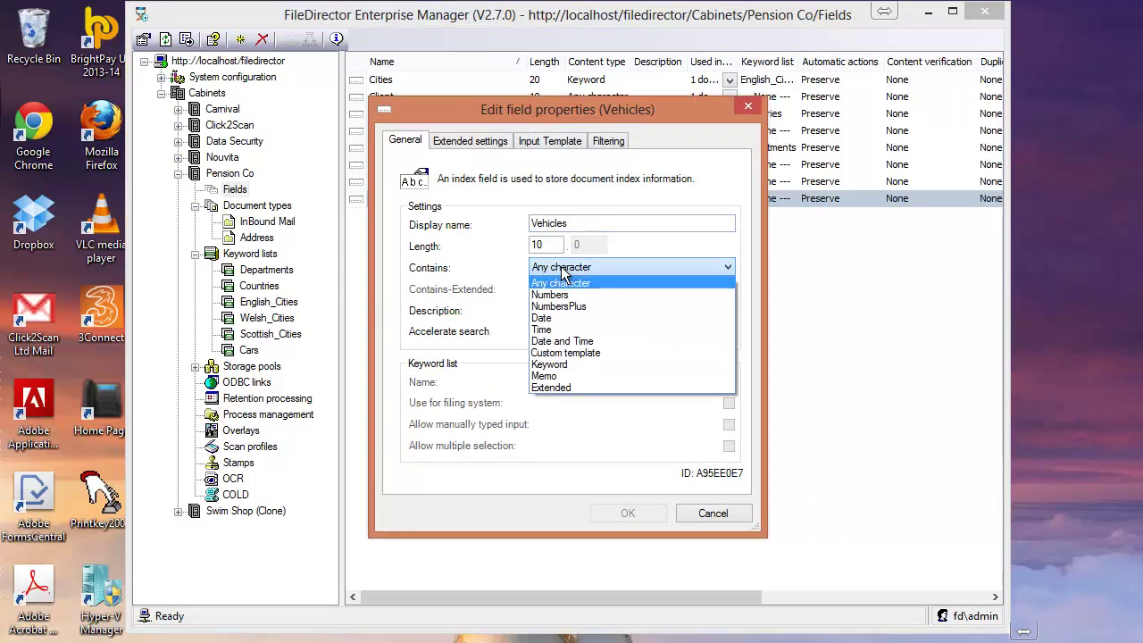
click(560, 361)
click(560, 380)
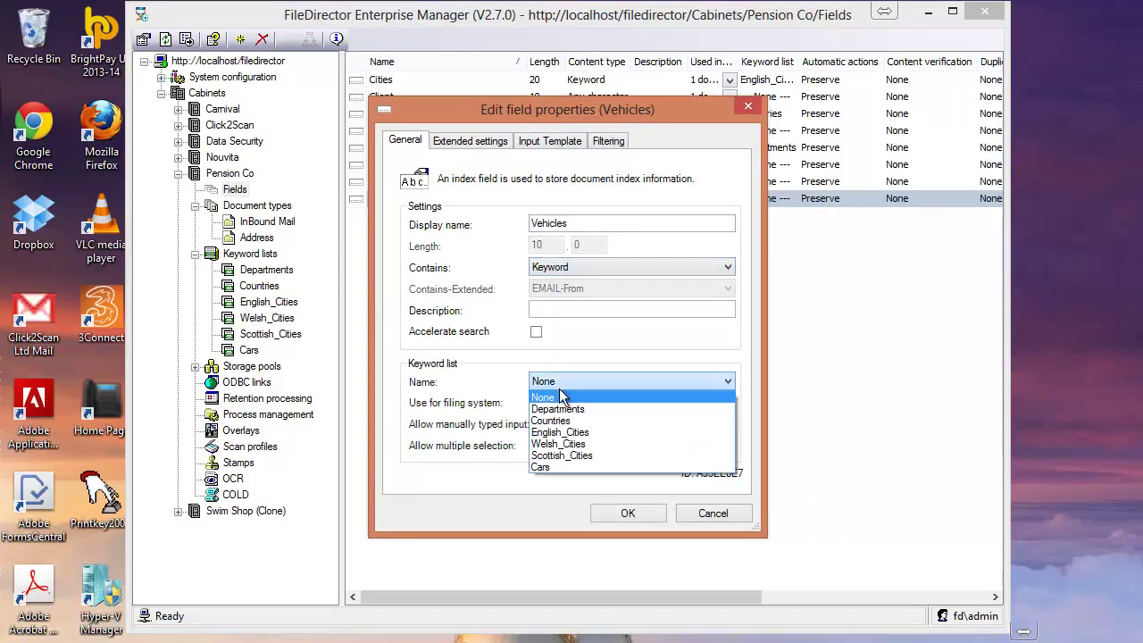
click(543, 467)
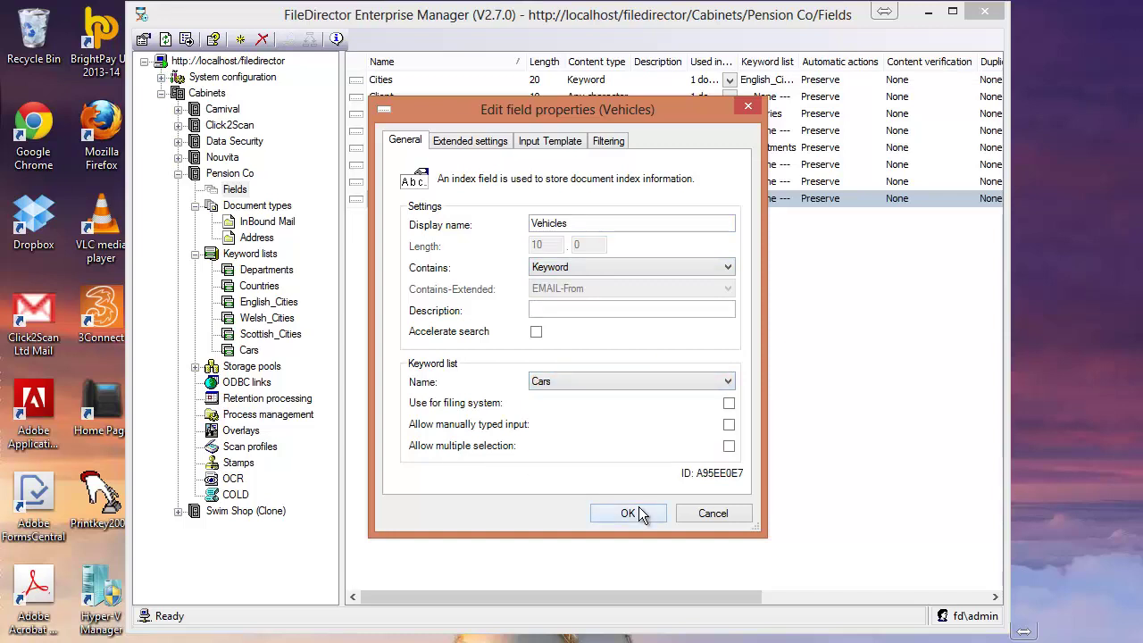
click(635, 513)
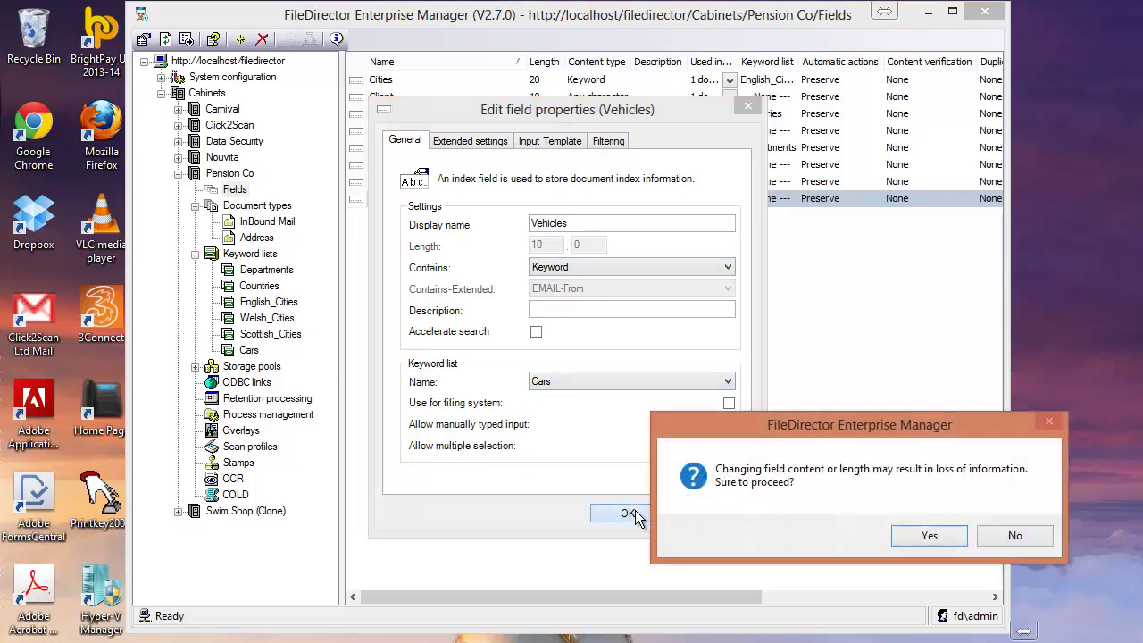
click(929, 535)
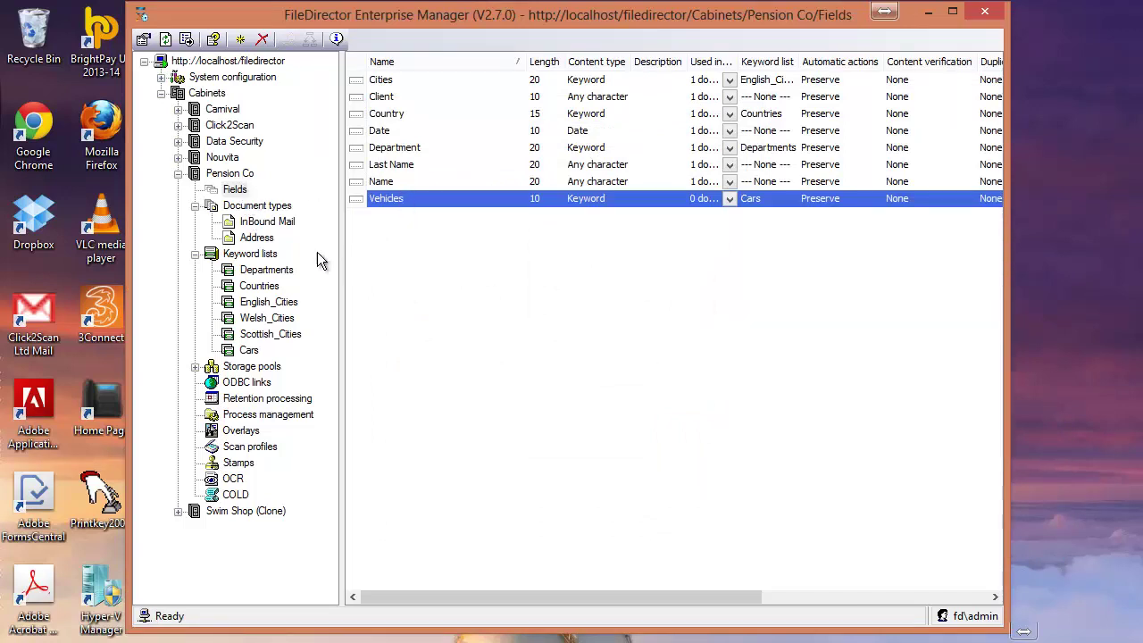
Step: Add the Vehicles field to the InBound Mail document type and save the document type
click(256, 238)
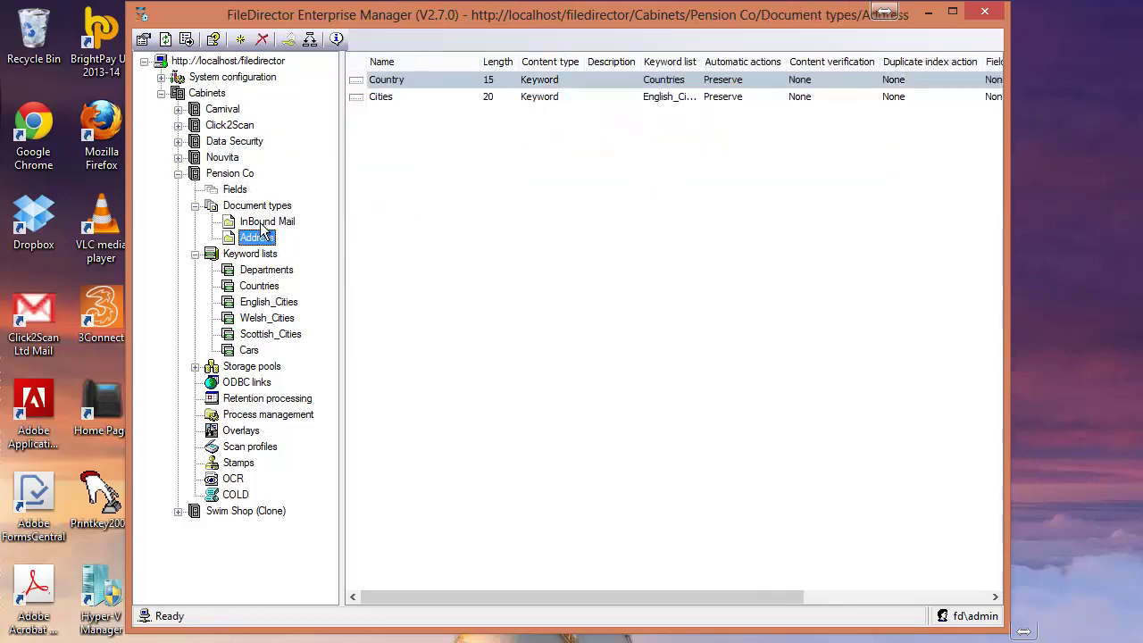
click(264, 223)
right_click(265, 228)
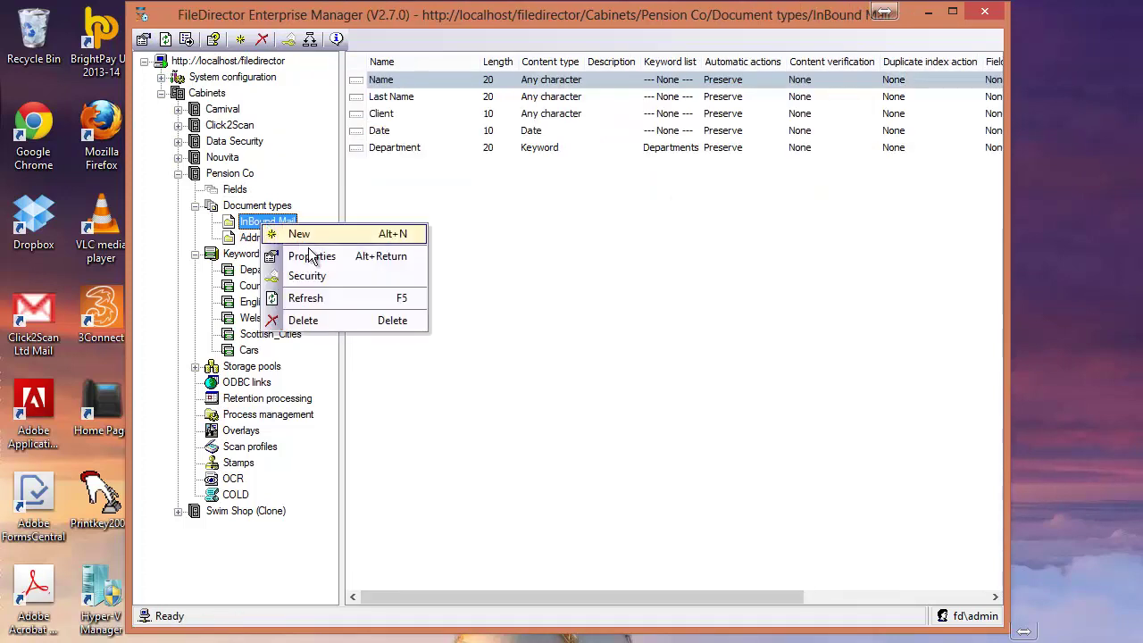
click(308, 254)
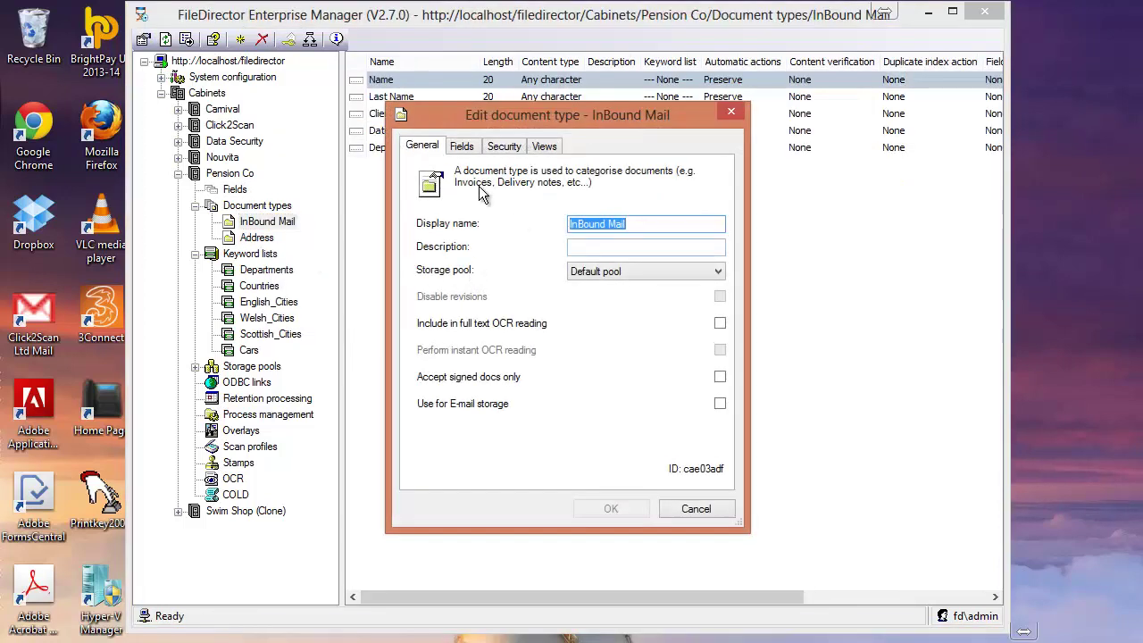
click(461, 146)
click(462, 467)
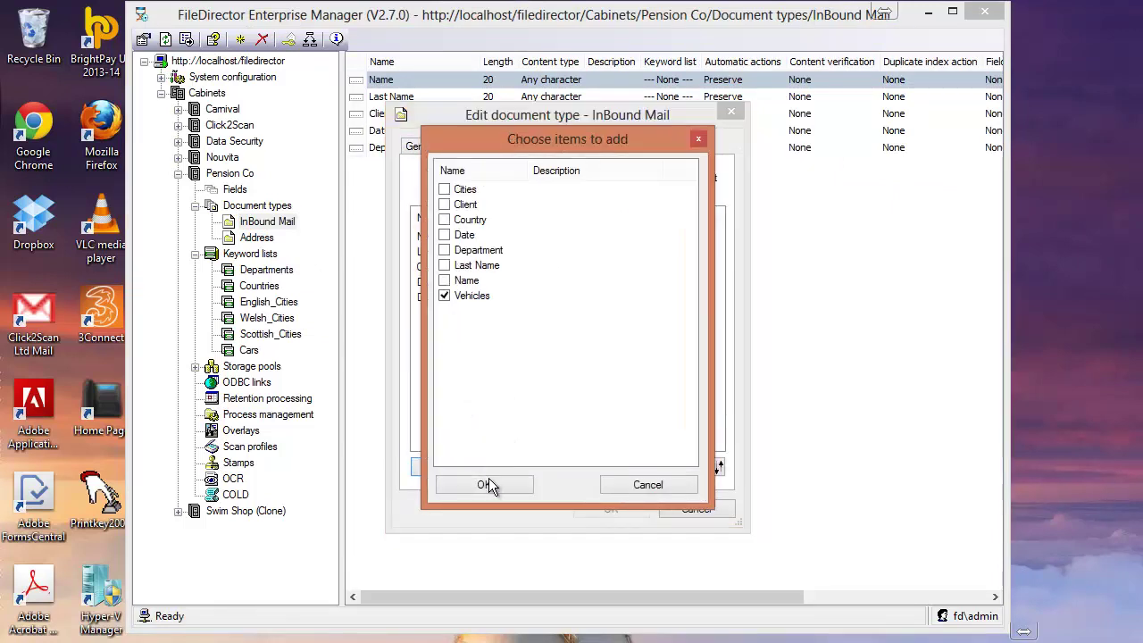
click(489, 480)
click(611, 509)
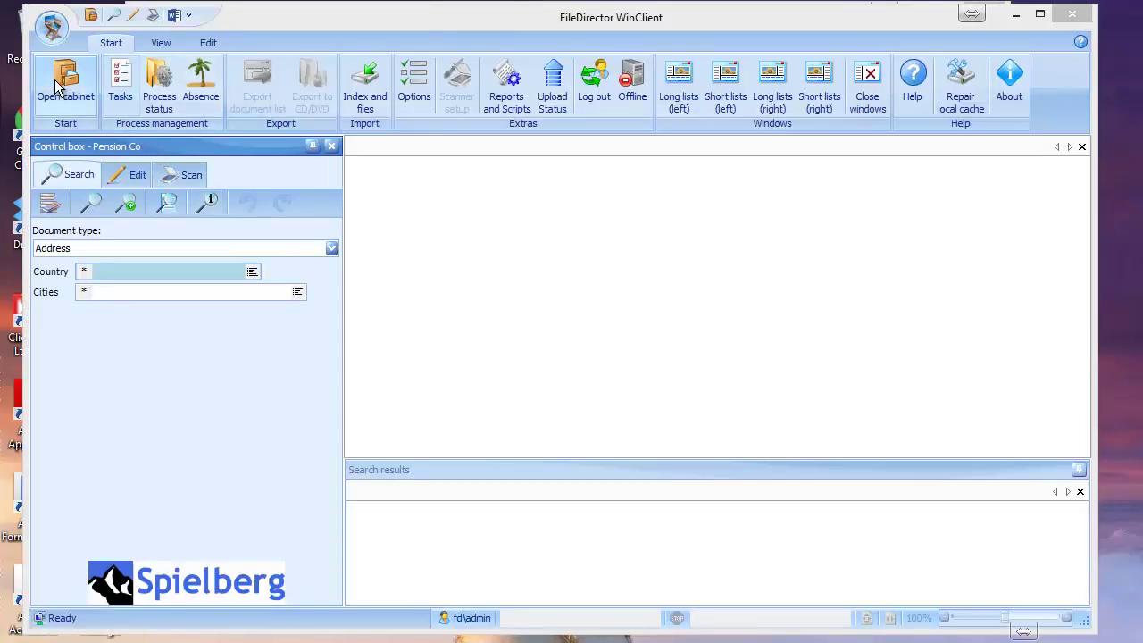
Step: Reopen the Pension Co cabinet in FileDirector WinClient and check the Vehicles keyword choices for InBound Mail
click(56, 83)
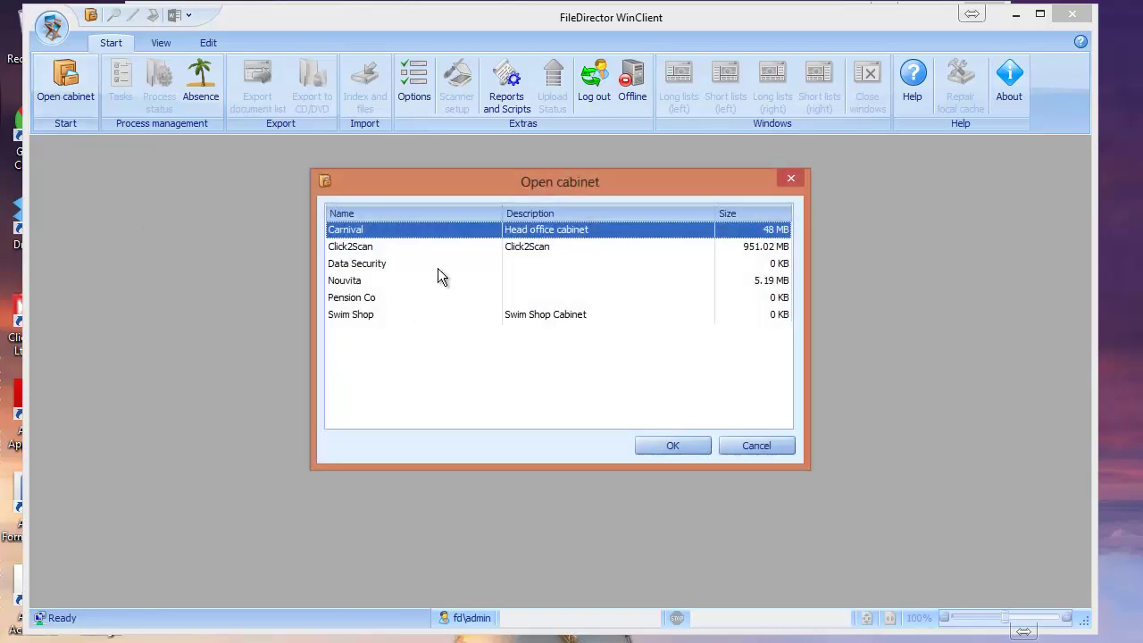
click(356, 300)
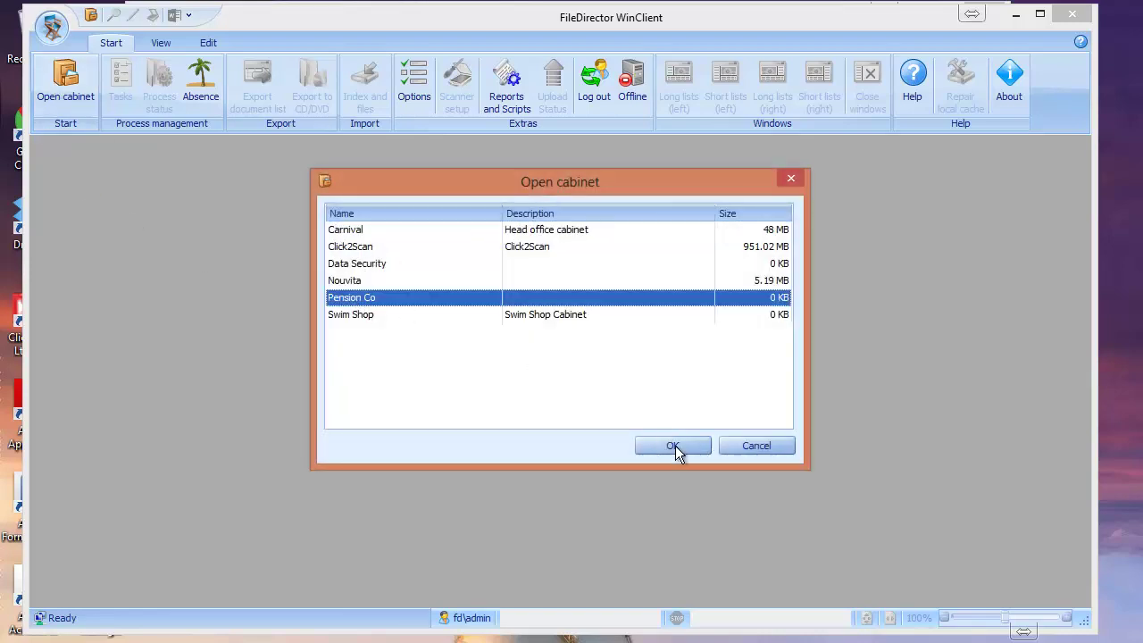
click(675, 446)
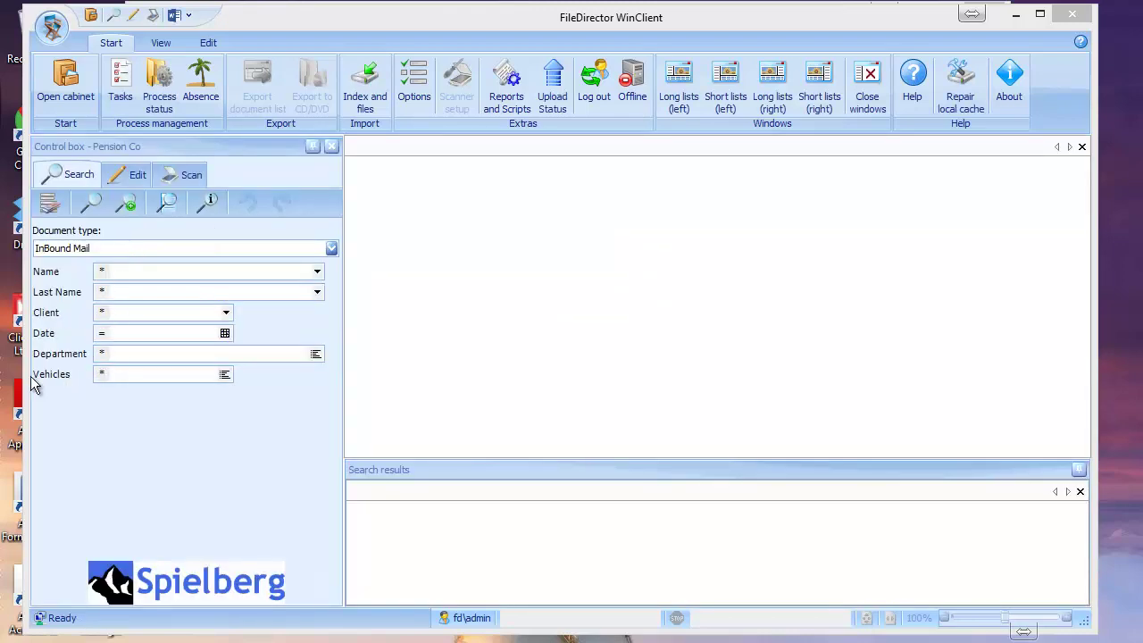
click(225, 375)
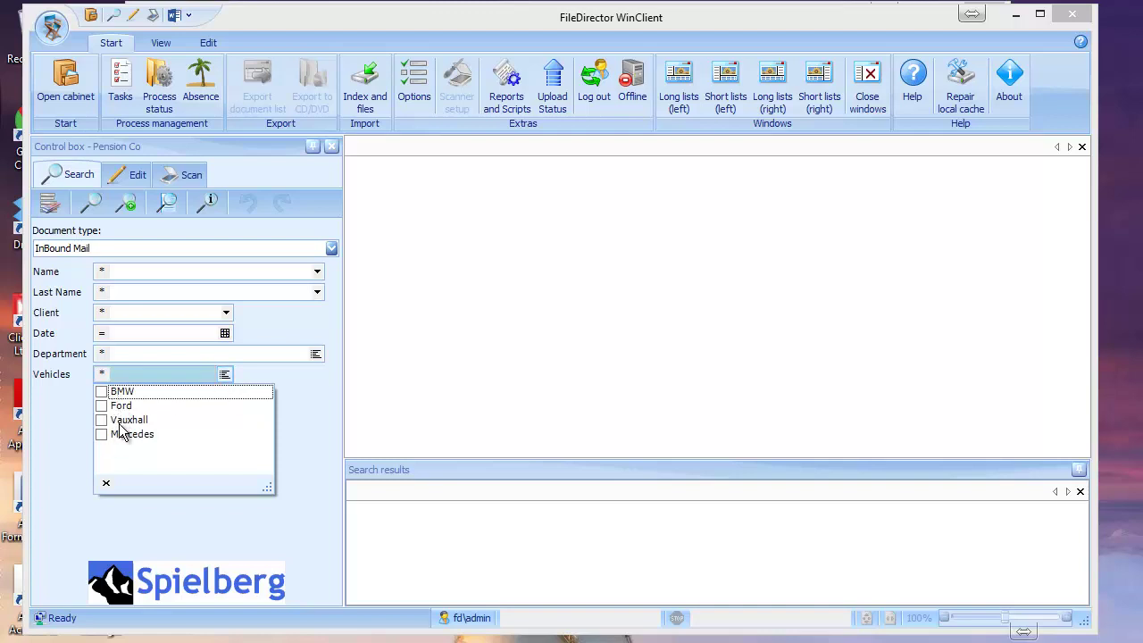
click(76, 437)
Step: Switch the search to the Address document type and view the keyword choices for Country and Cities
click(81, 250)
click(65, 282)
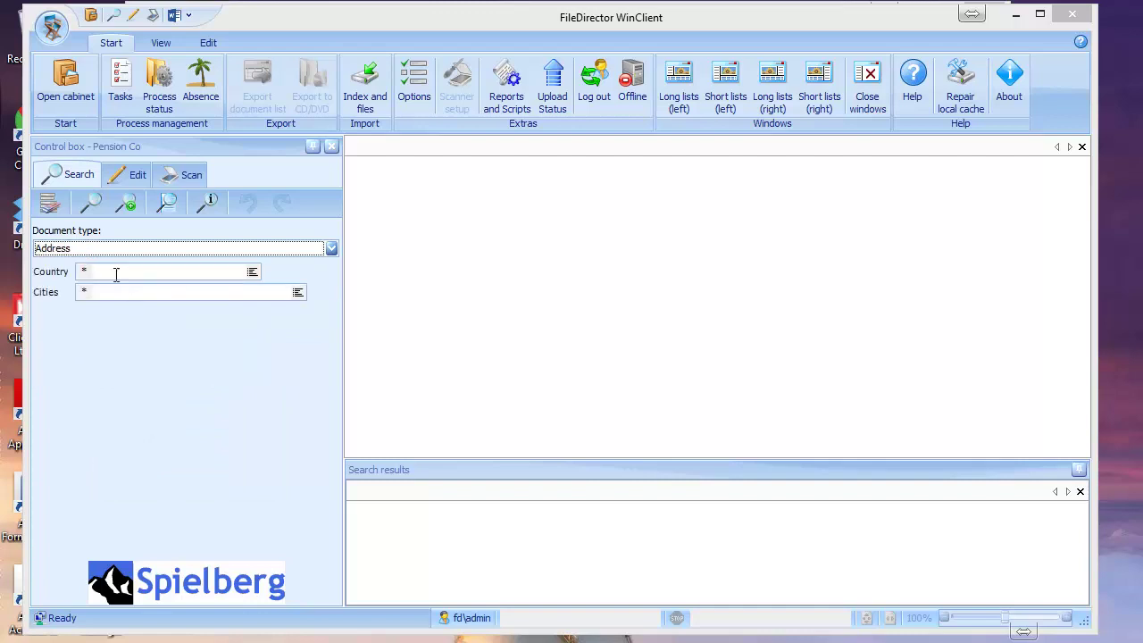
click(253, 272)
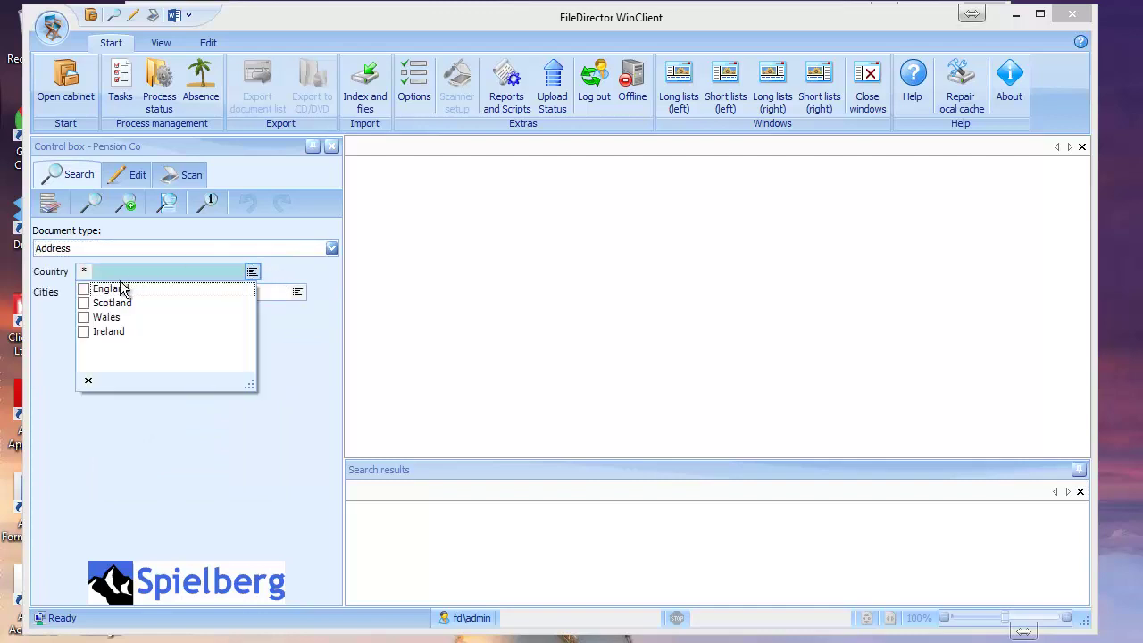
click(289, 361)
click(298, 292)
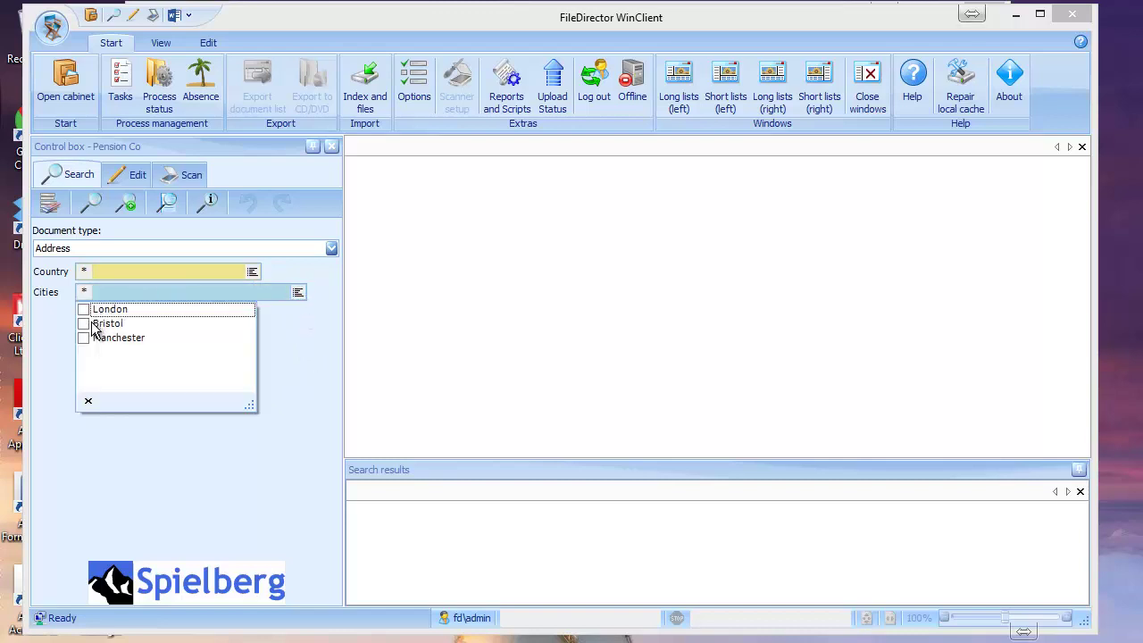
click(332, 377)
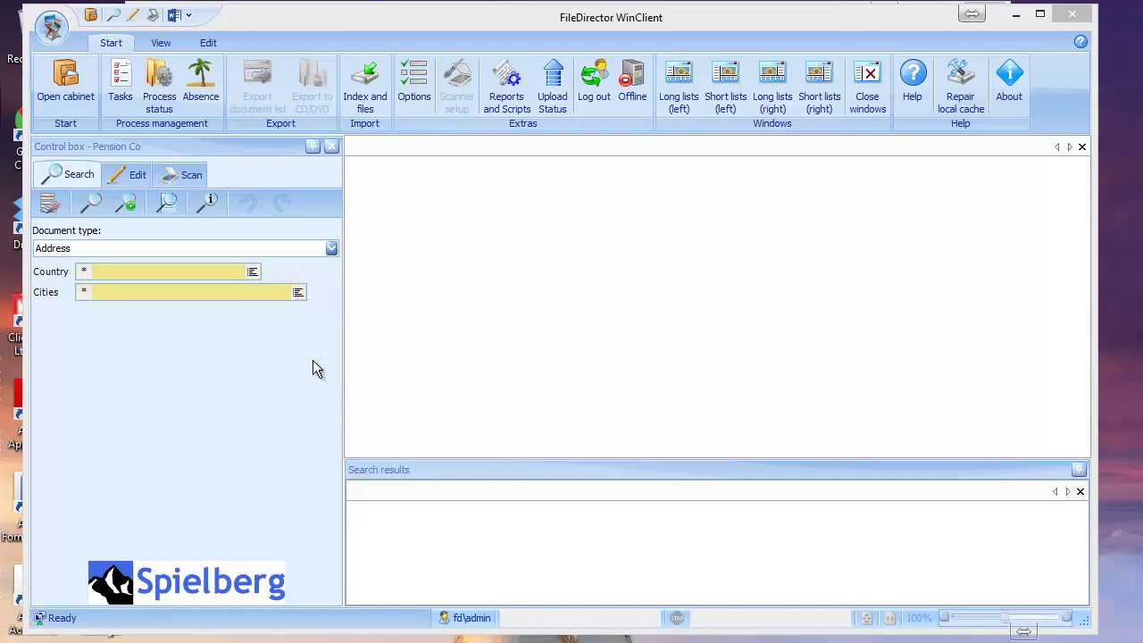
Step: Select Scotland as the Country search value and check which choices the Cities field offers
click(258, 273)
click(83, 303)
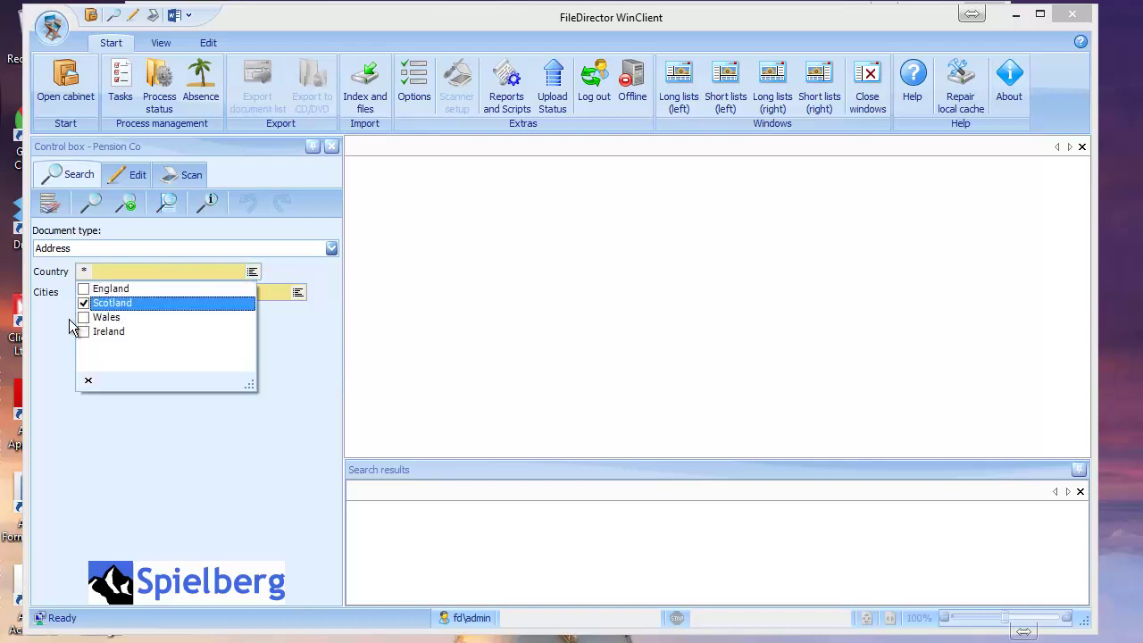
click(70, 320)
click(300, 293)
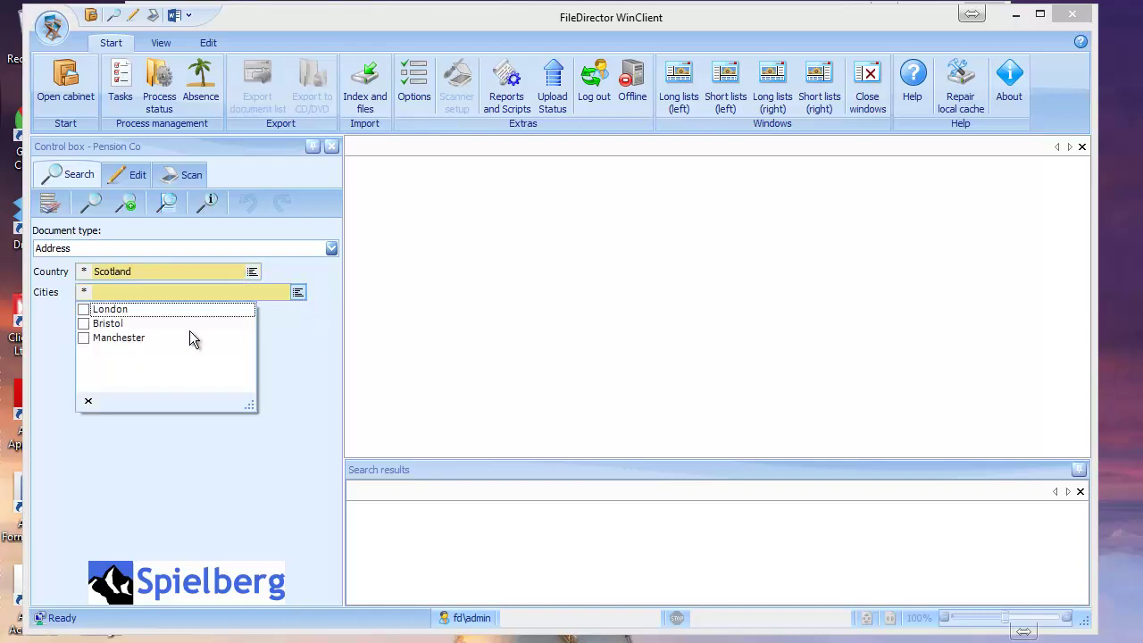
Step: Set the Country search value to England instead of Scotland
click(298, 340)
click(253, 271)
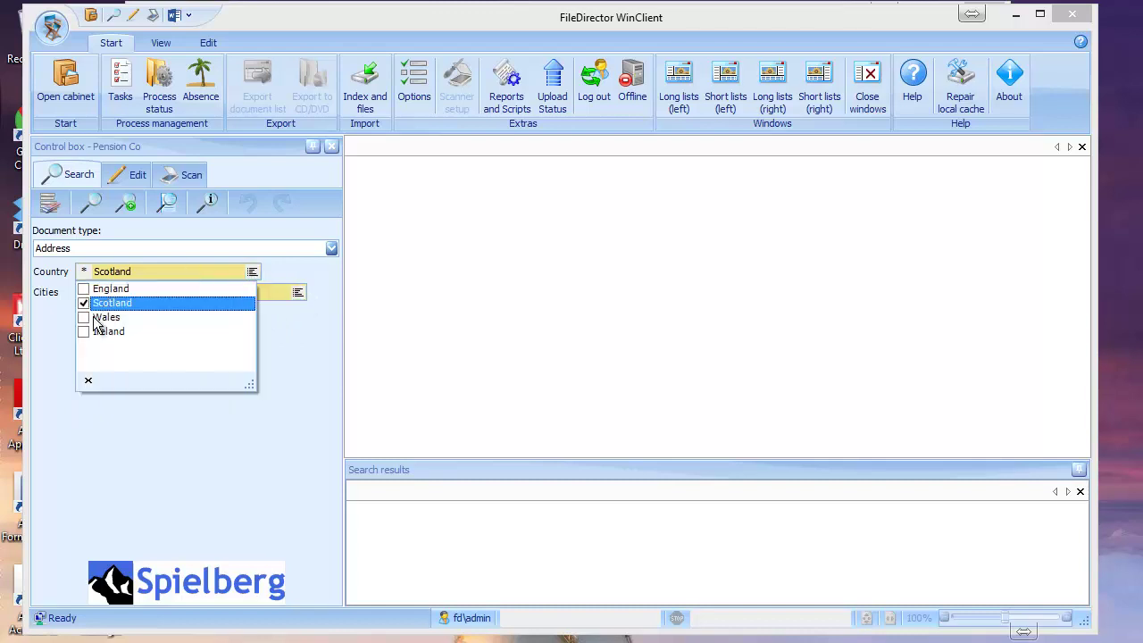
click(83, 303)
click(83, 289)
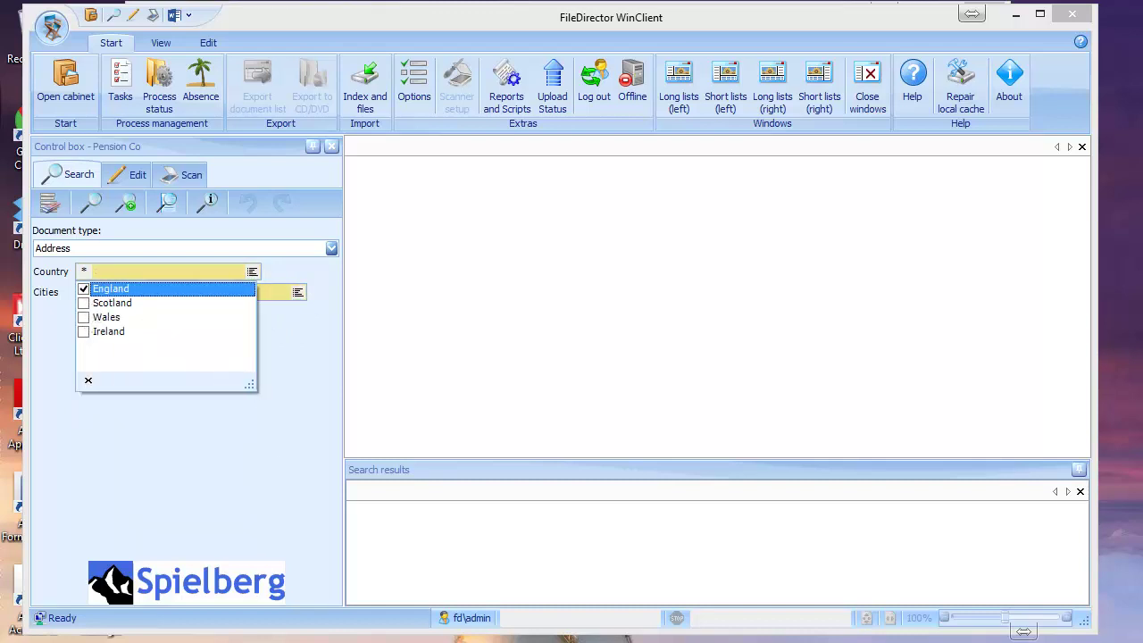
Step: Switch to FileDirector Enterprise Manager and review the entries of the English_Cities, Welsh_Cities and Scottish_Cities keyword lists
key(alt+Tab)
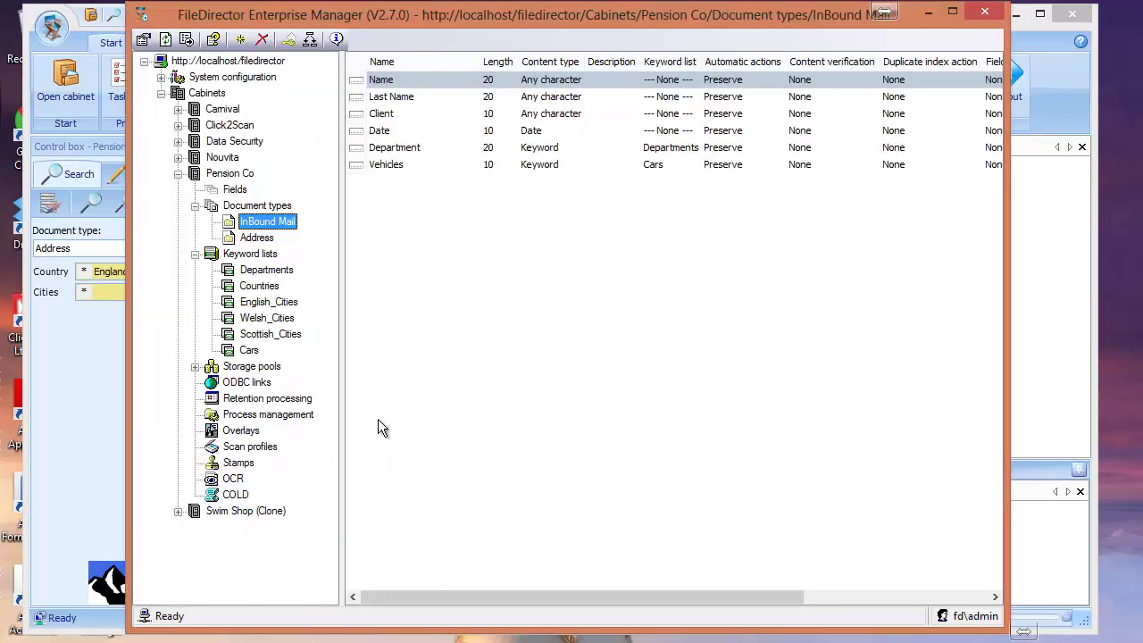
click(267, 303)
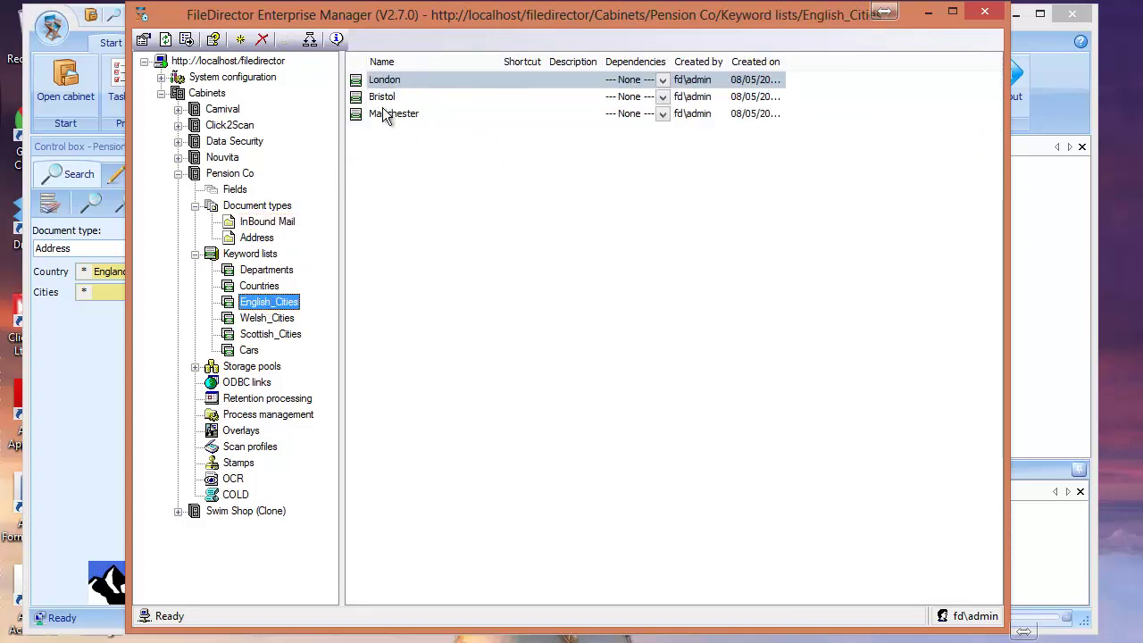
click(267, 319)
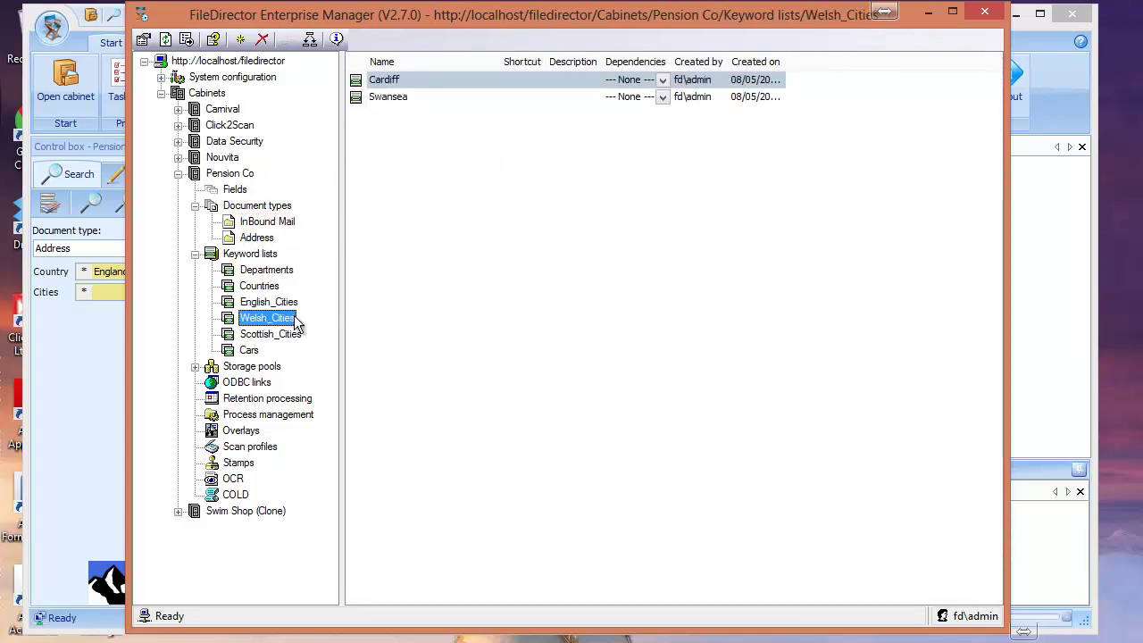
click(283, 342)
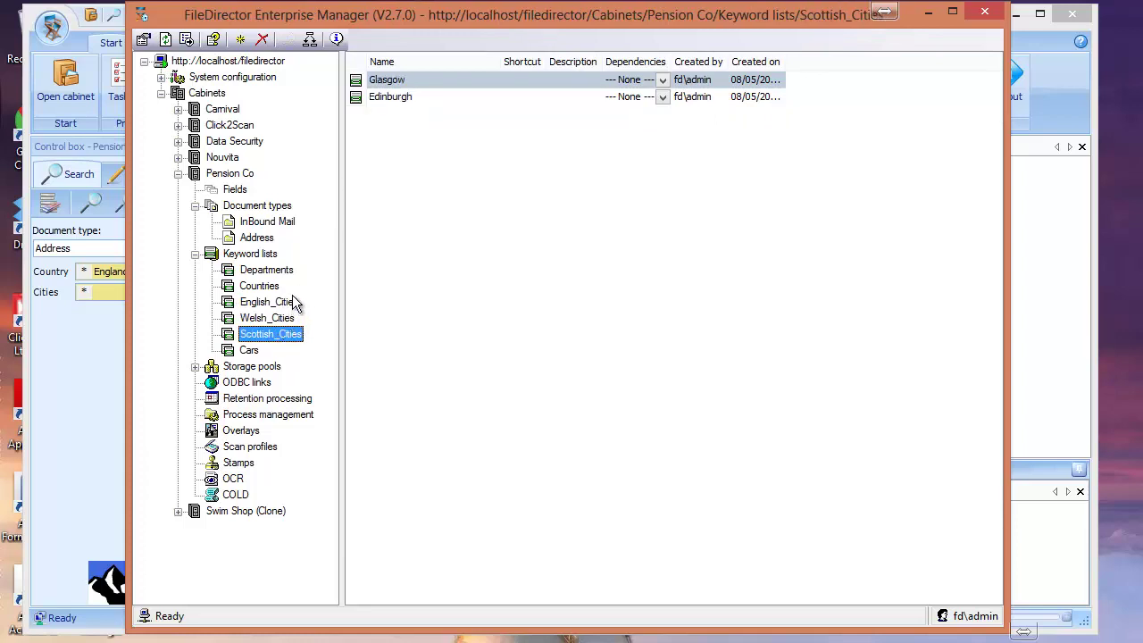
Step: In the Countries keyword list, connect the England keyword's Cities field to the English_Cities list and save it
click(271, 291)
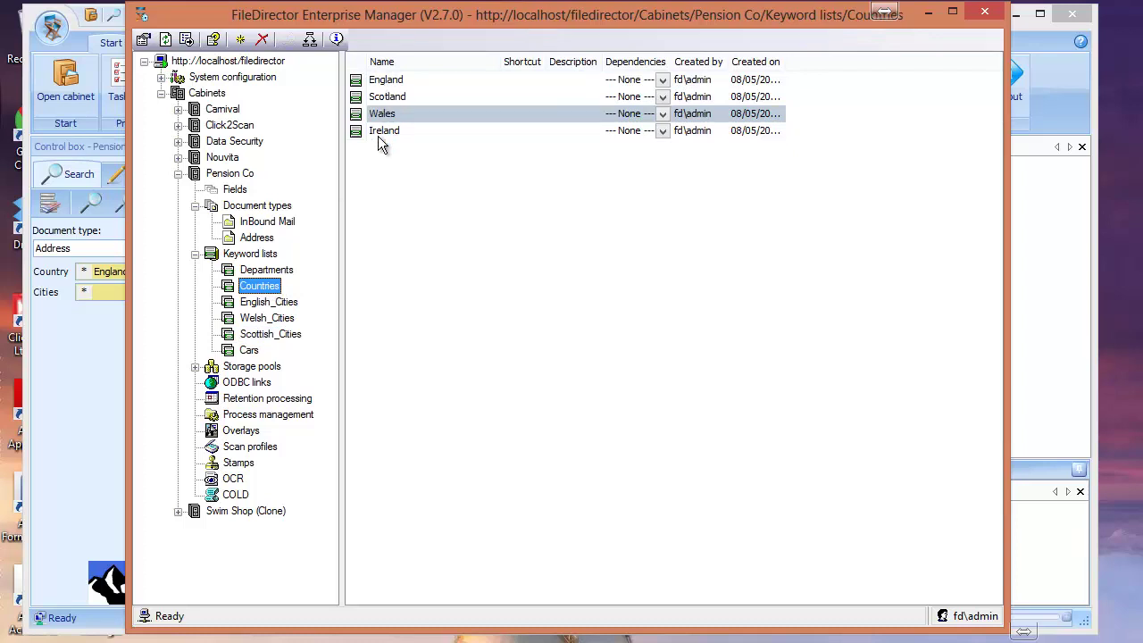
click(388, 82)
right_click(387, 82)
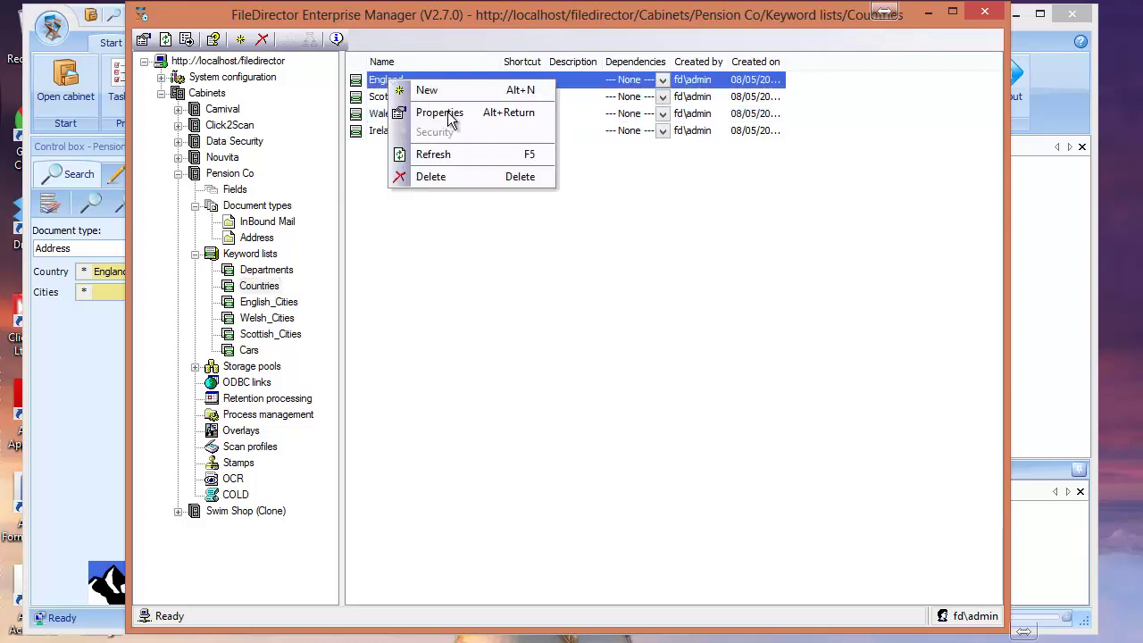
click(447, 111)
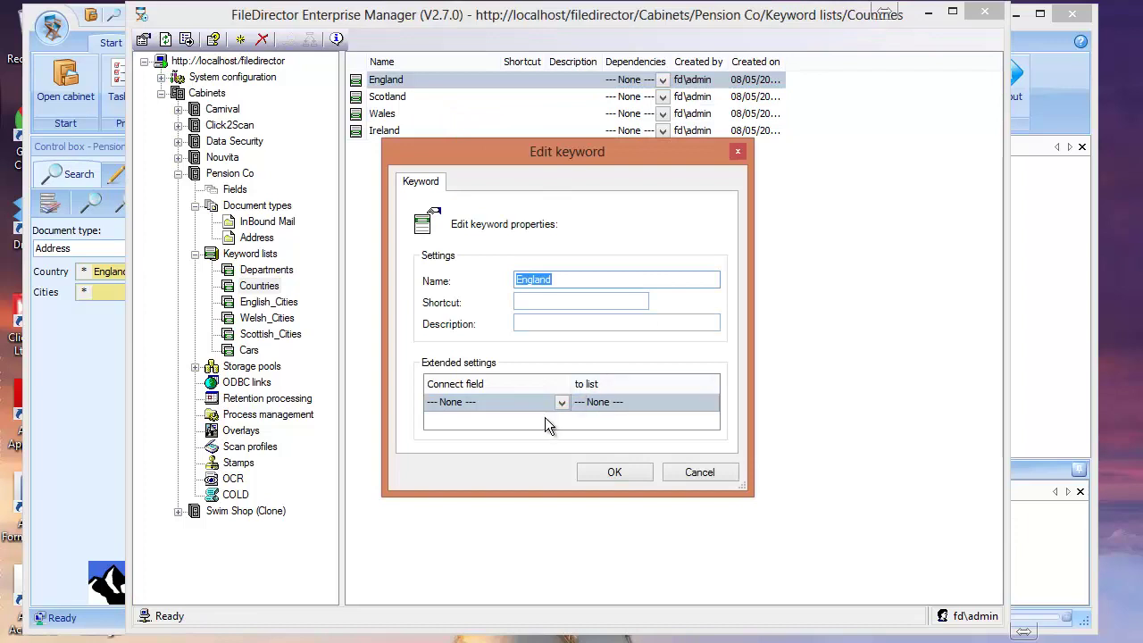
click(561, 402)
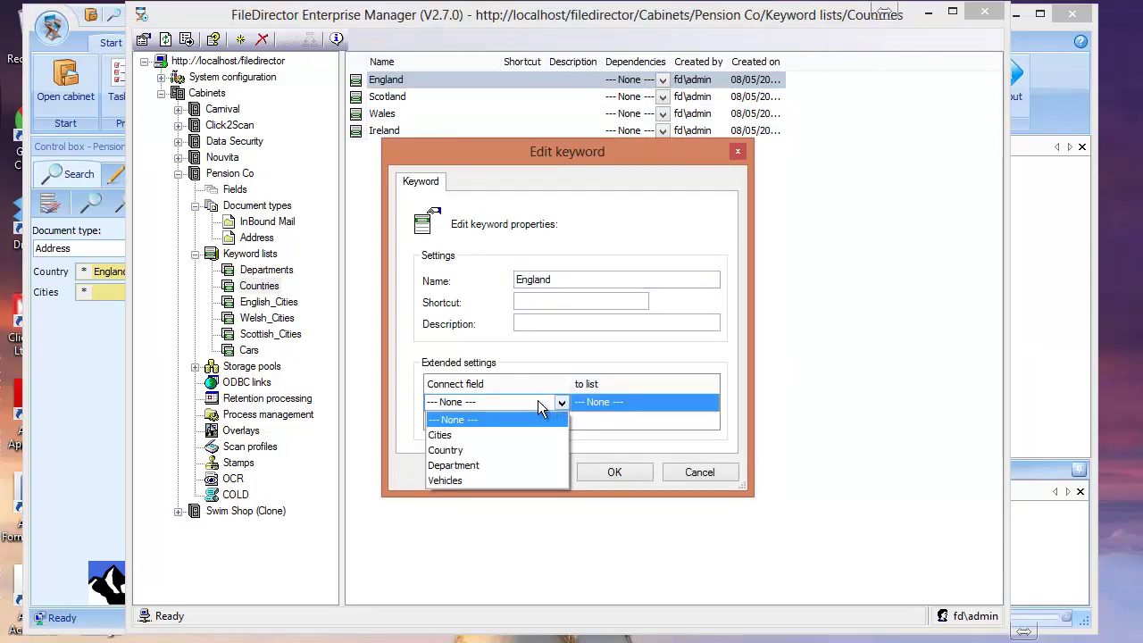
click(457, 435)
click(622, 403)
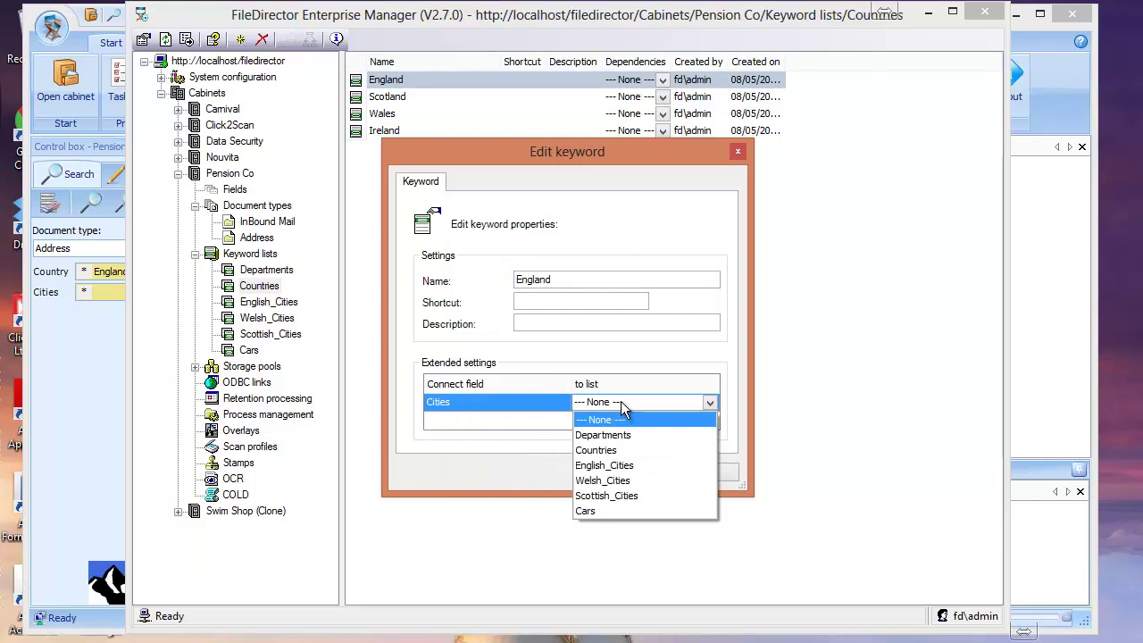
click(615, 466)
click(617, 472)
Step: Connect the Scotland keyword's Cities field to the Scottish_Cities list and save the keyword
click(394, 100)
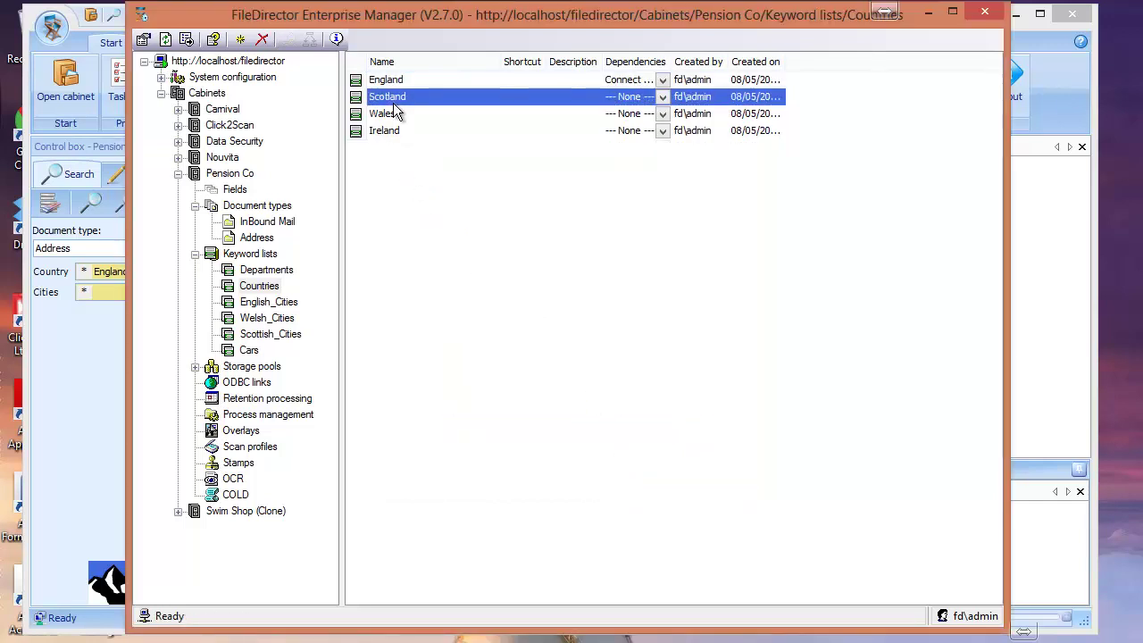
right_click(395, 99)
click(439, 136)
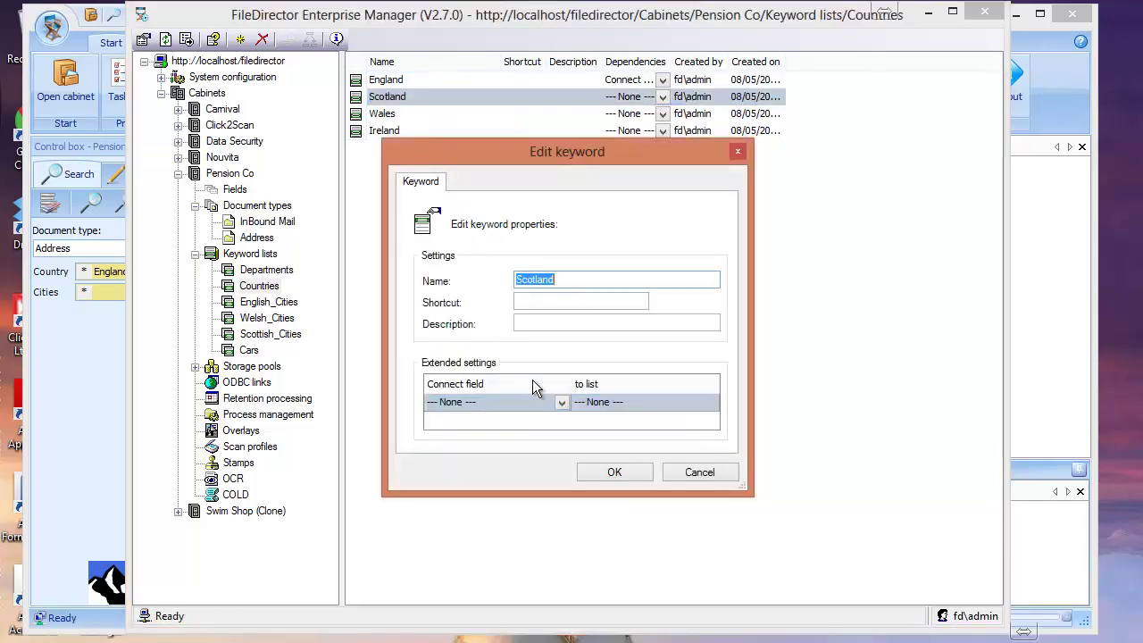
click(561, 402)
click(451, 434)
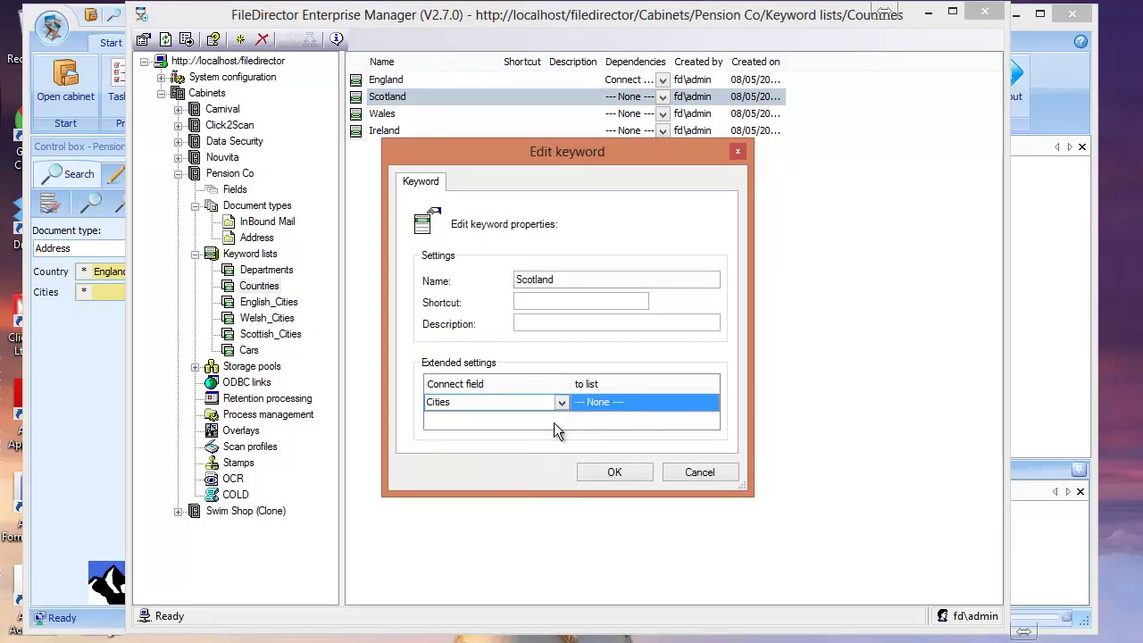
click(596, 406)
click(618, 494)
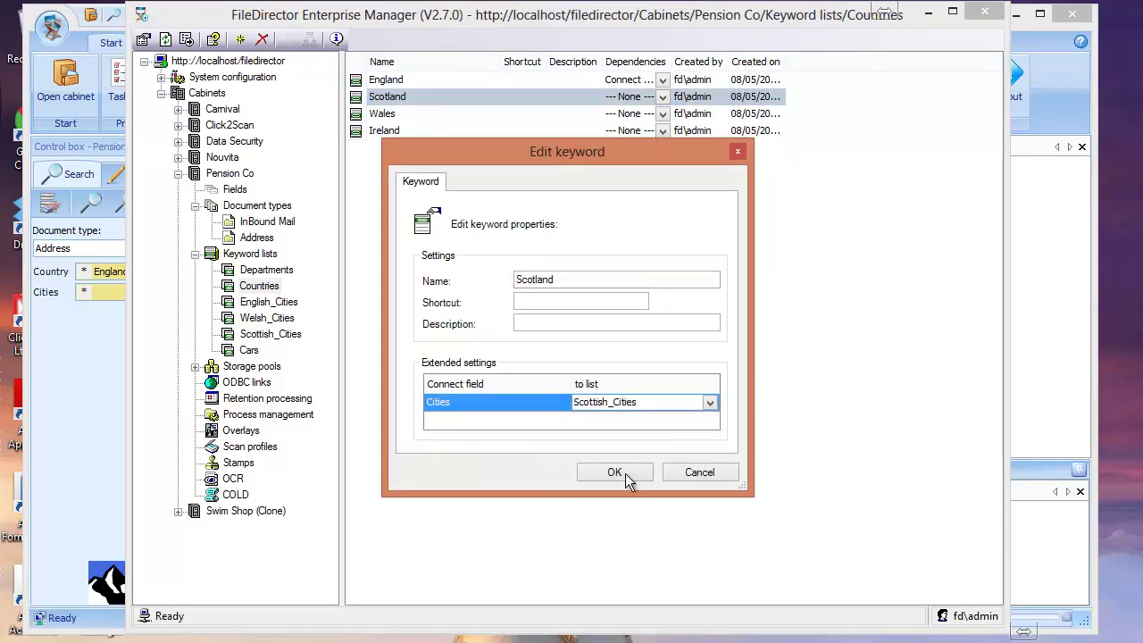
click(625, 476)
Step: Connect the Wales keyword's Cities field to the Welsh_Cities list and save the keyword
right_click(390, 117)
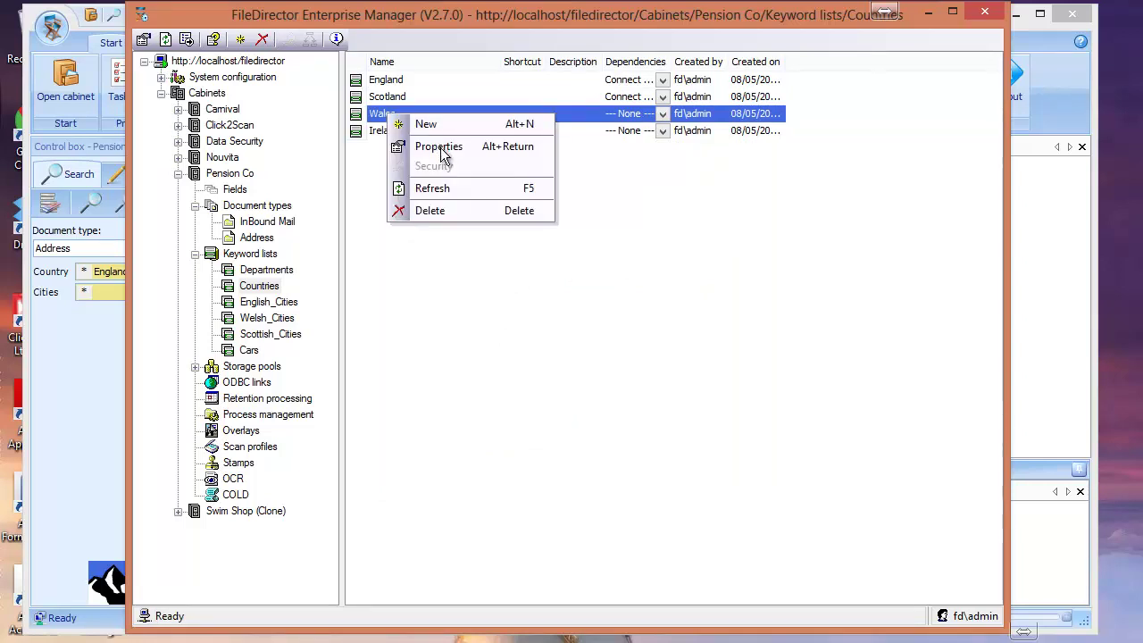
click(438, 146)
click(561, 402)
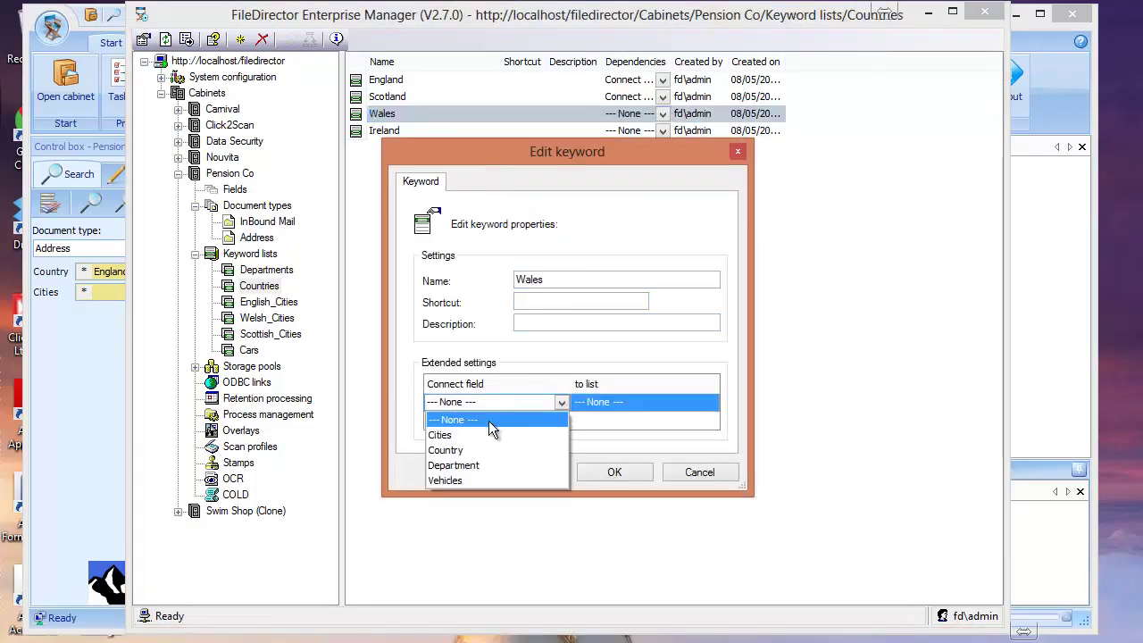
click(439, 435)
click(643, 405)
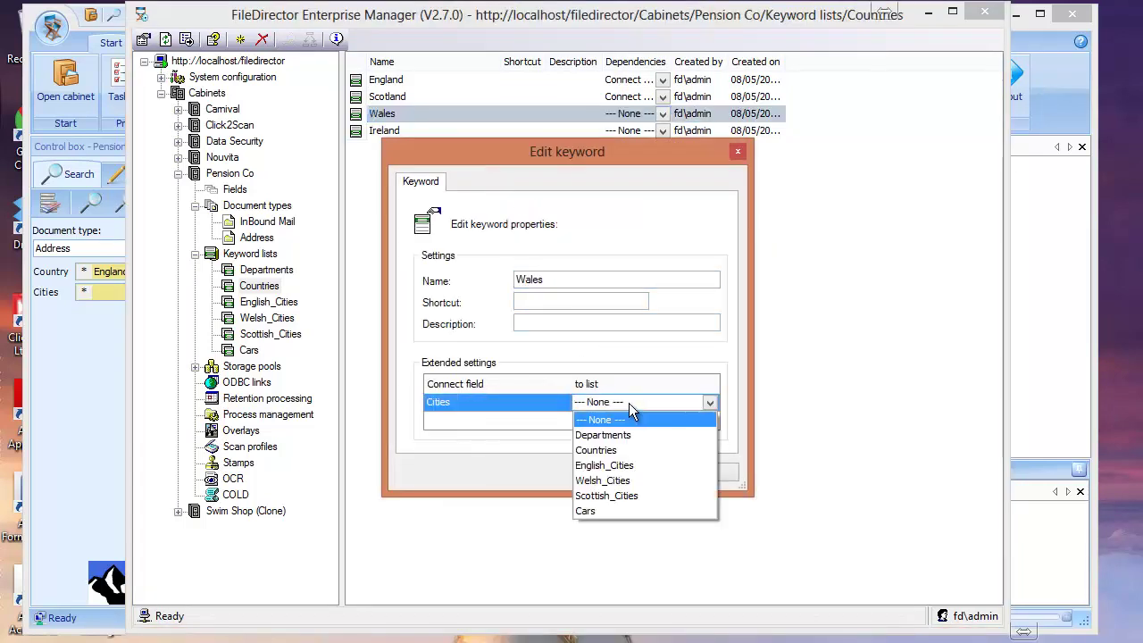
click(603, 487)
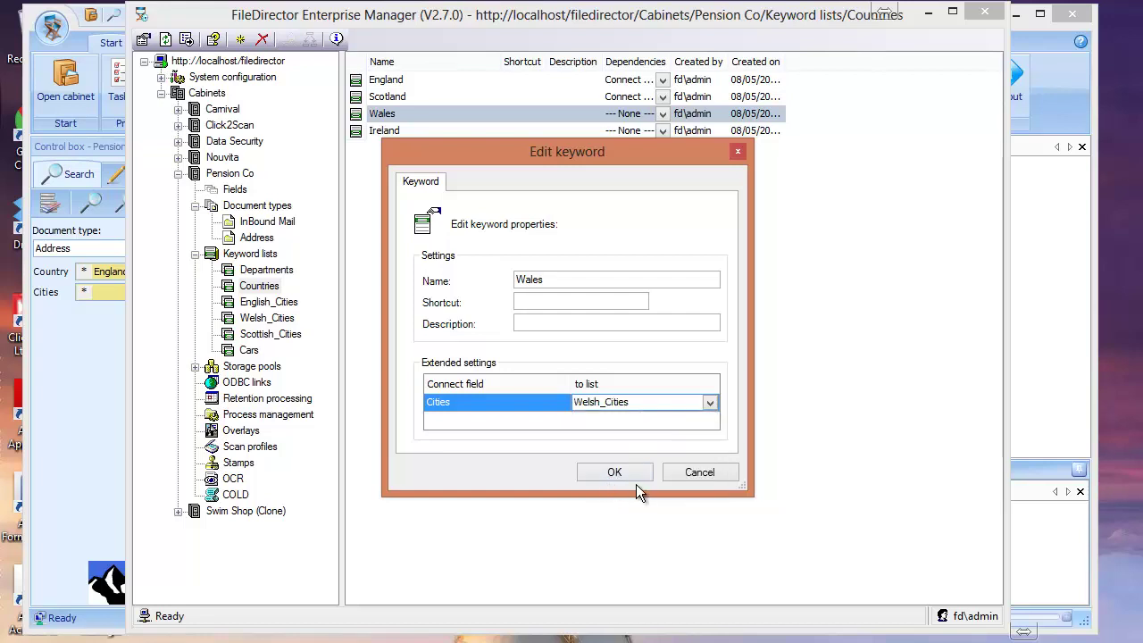
click(616, 473)
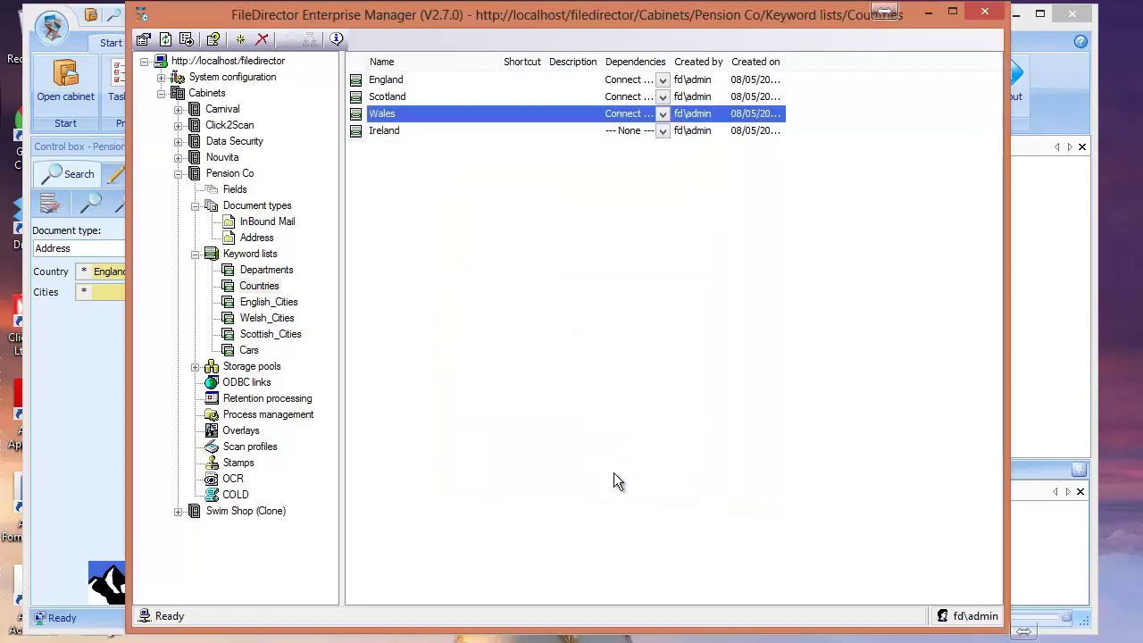
Step: Switch back to FileDirector WinClient and reopen the Pension Co cabinet
click(82, 365)
click(63, 92)
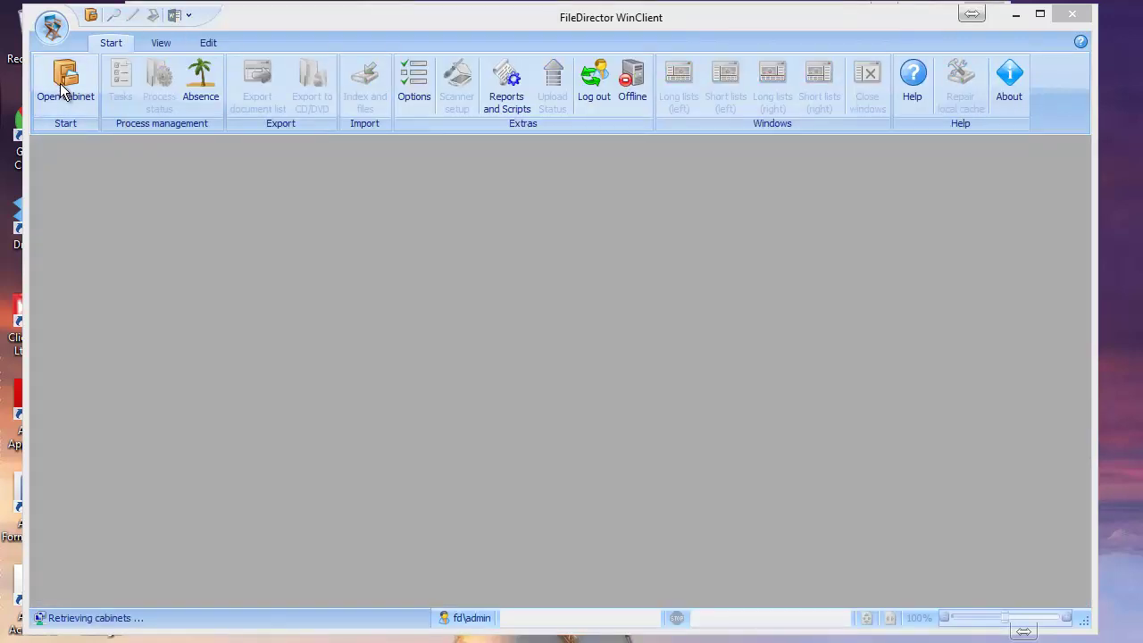
click(371, 298)
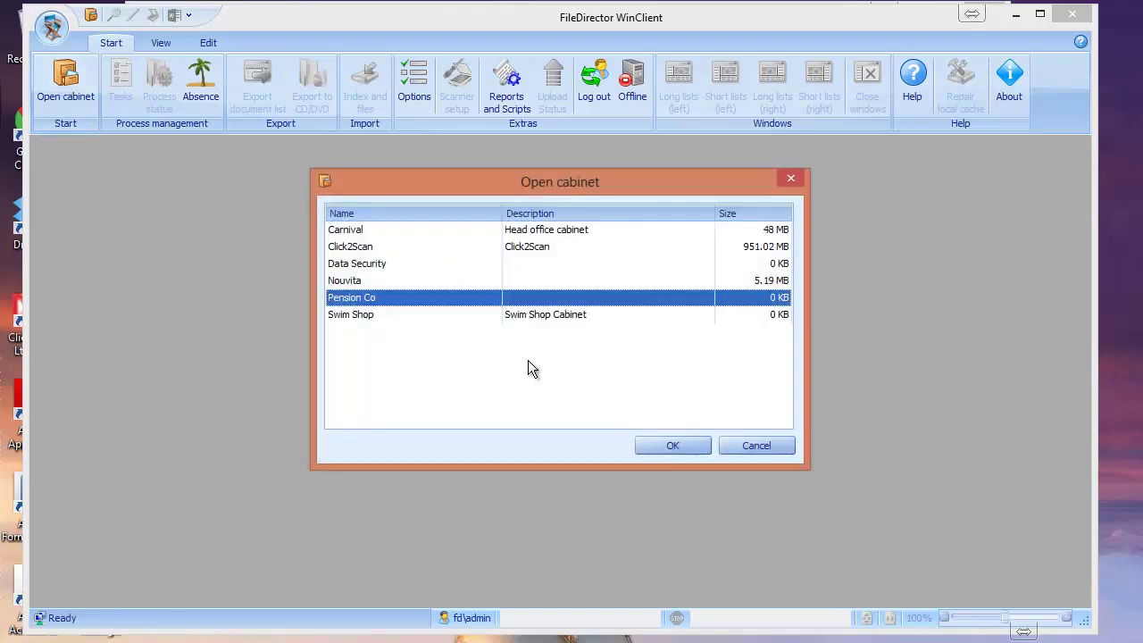
click(691, 448)
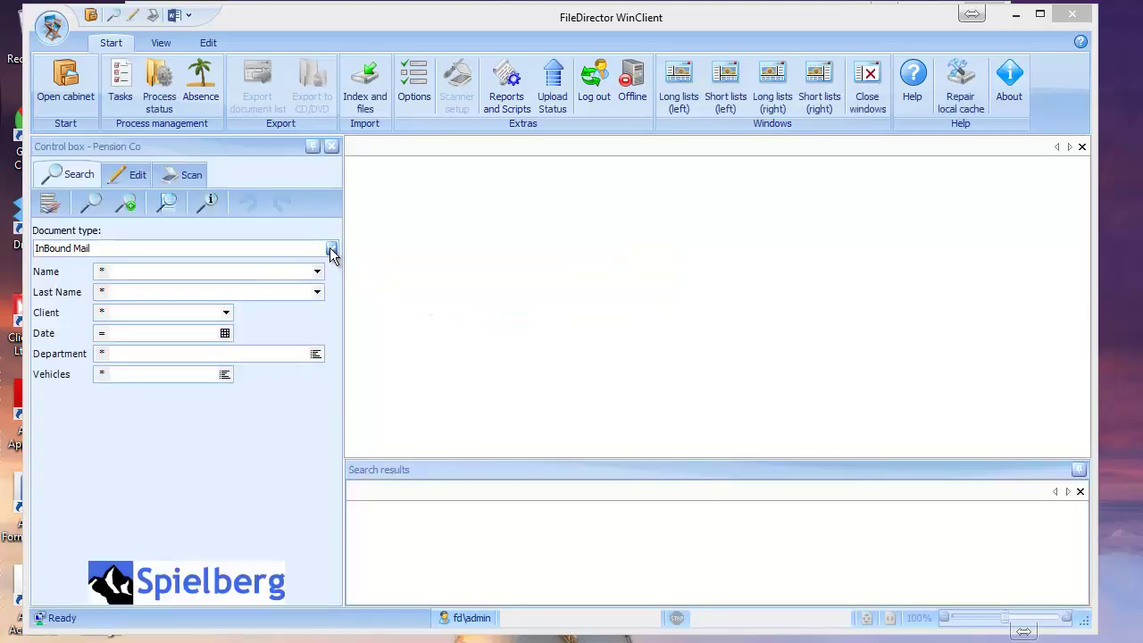
Step: Switch the search to the Address document type, choose England as Country and check the Cities choices
click(330, 249)
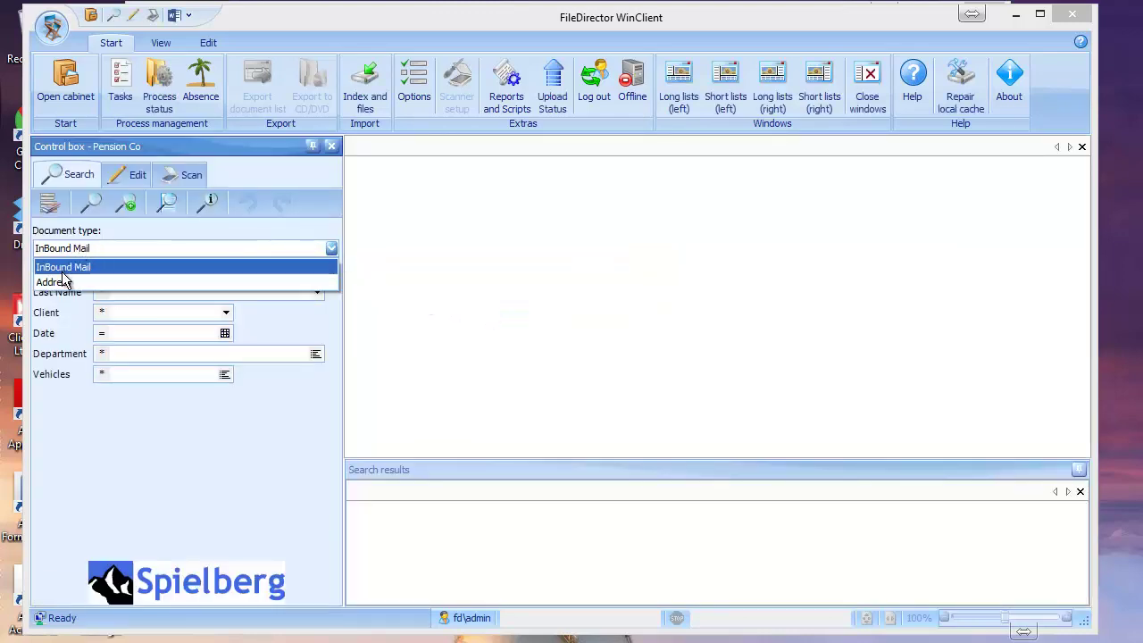
click(64, 278)
click(252, 274)
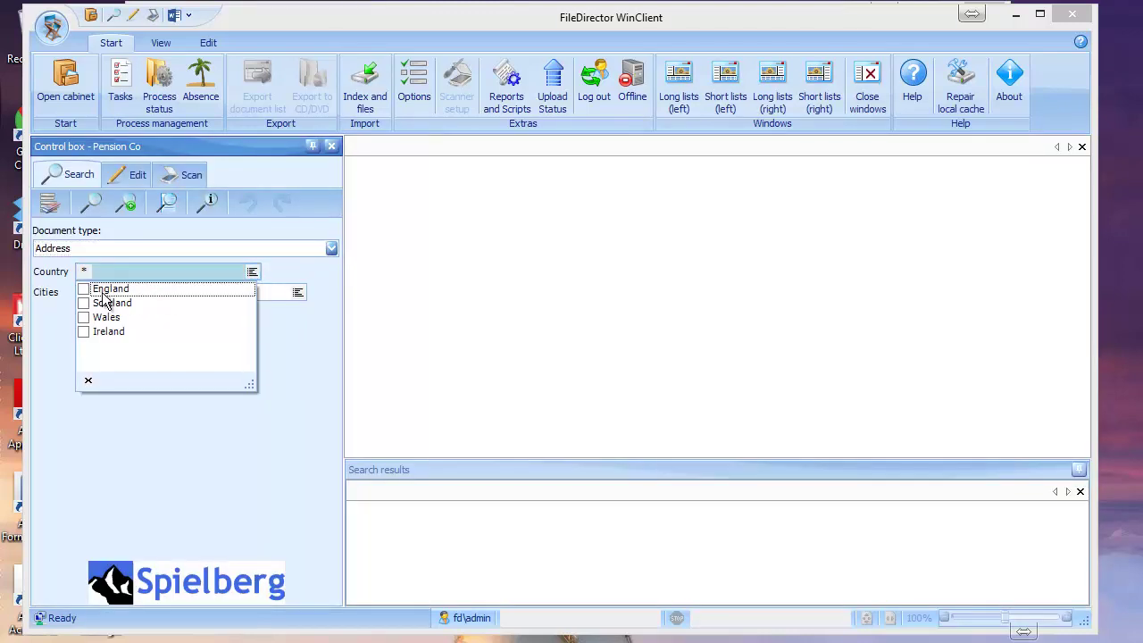
click(88, 289)
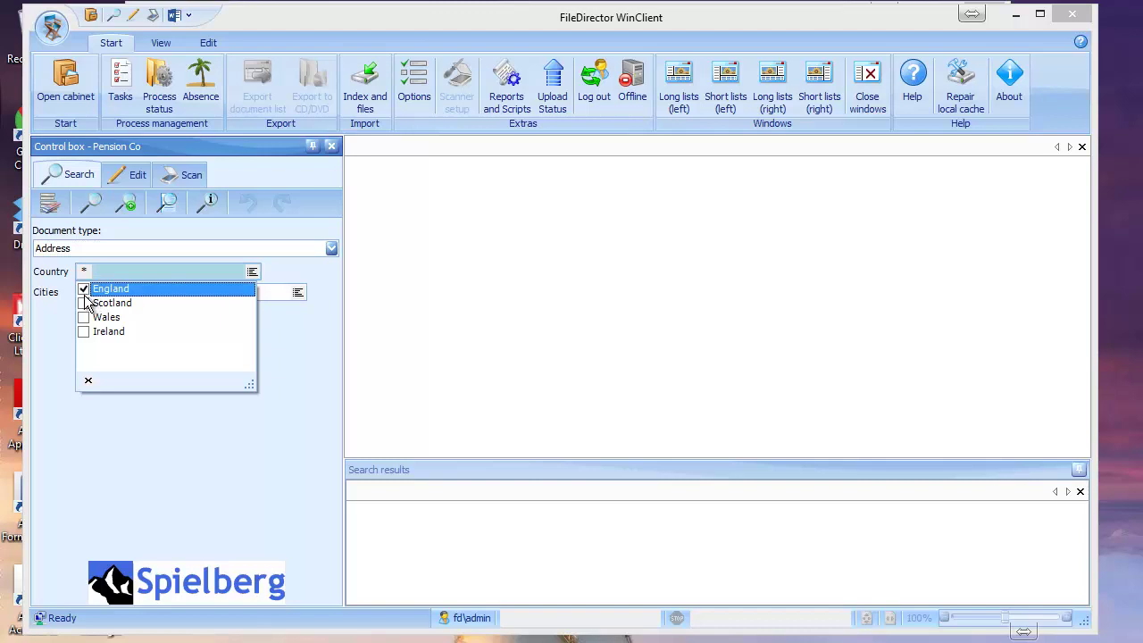
click(298, 295)
click(296, 296)
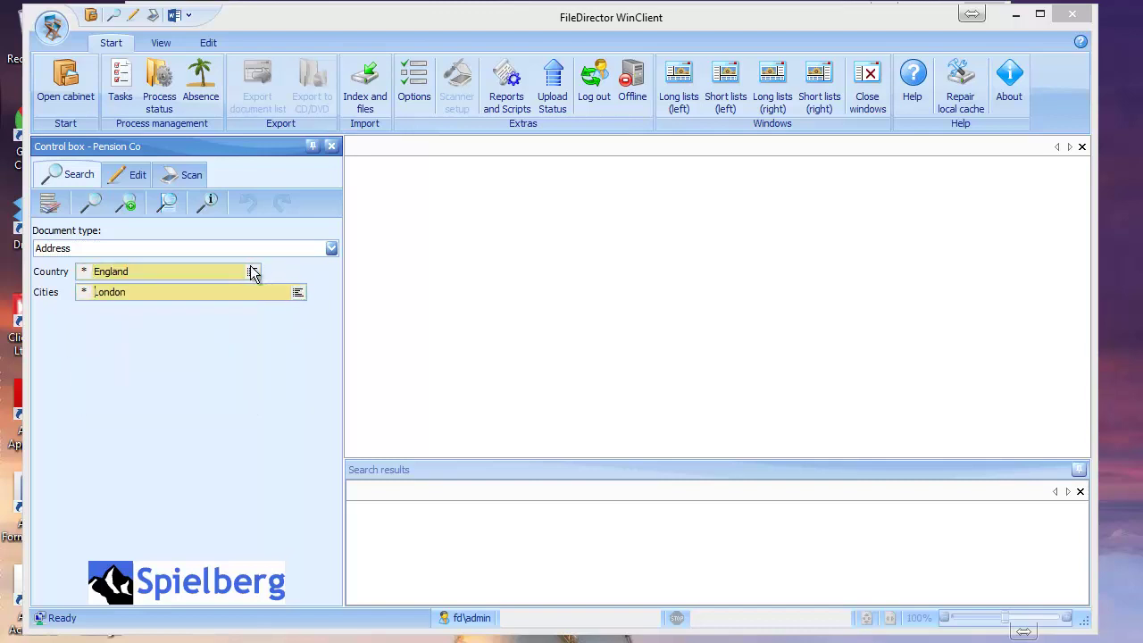
Step: Change the Country search value to Scotland and check how the Cities field responds
click(251, 272)
click(88, 302)
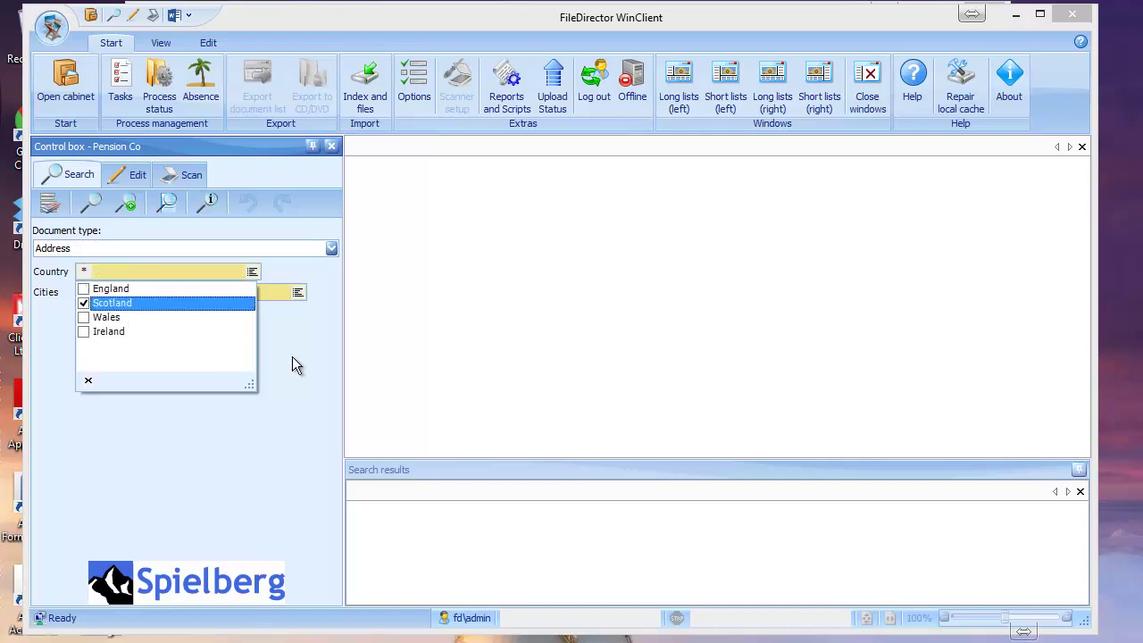
click(297, 293)
click(262, 268)
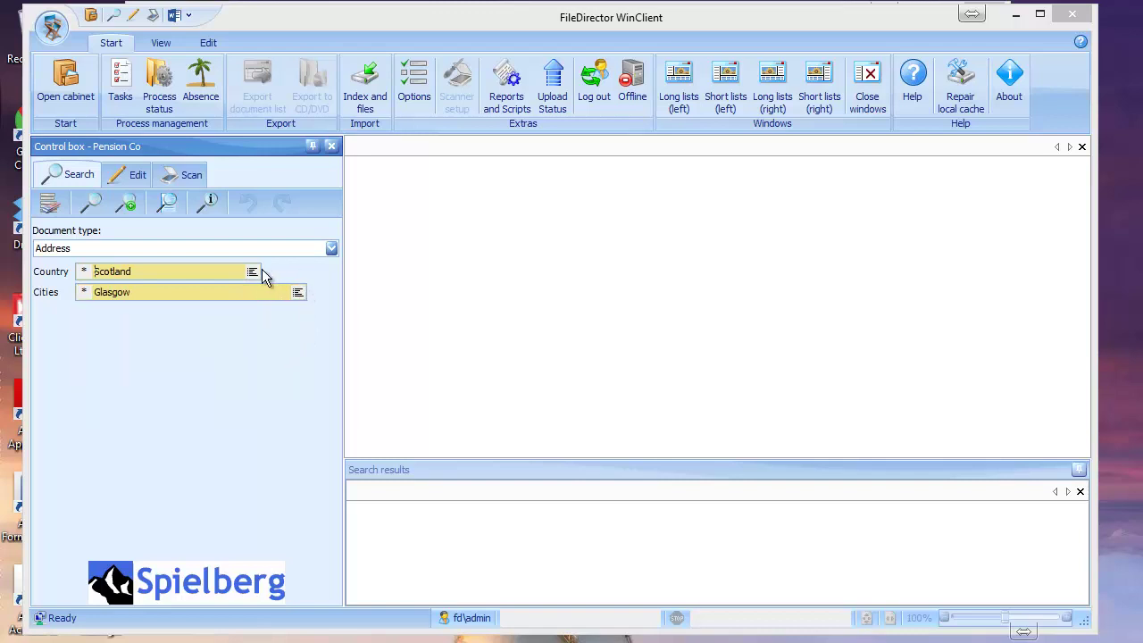
Step: Change the Country search value to Wales and check the choices offered for Cities
click(253, 272)
click(83, 318)
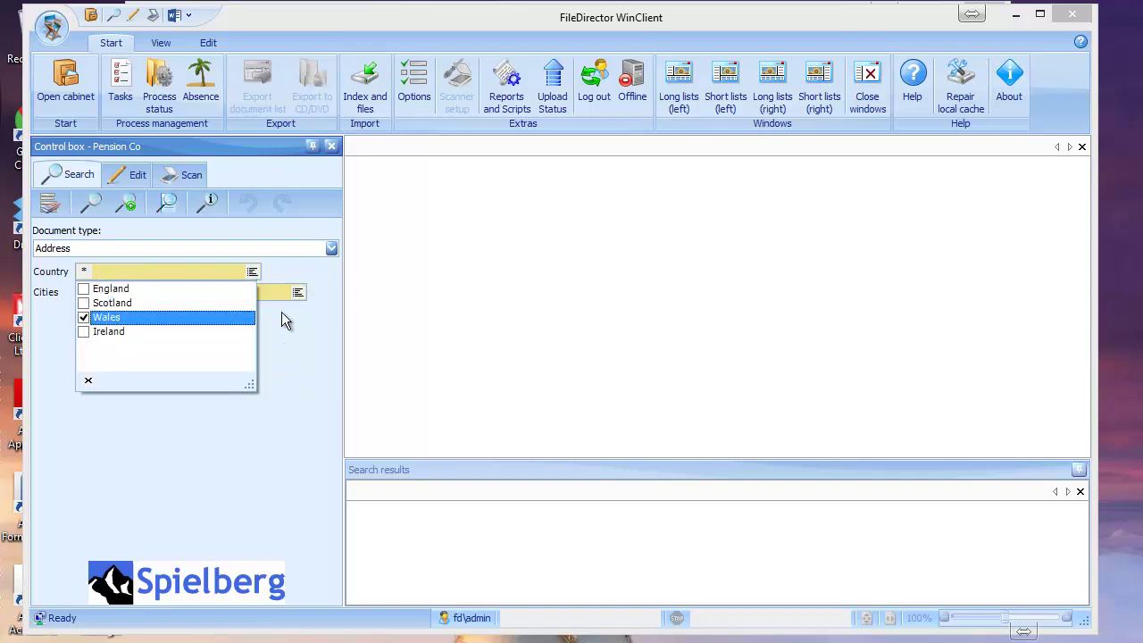
click(300, 293)
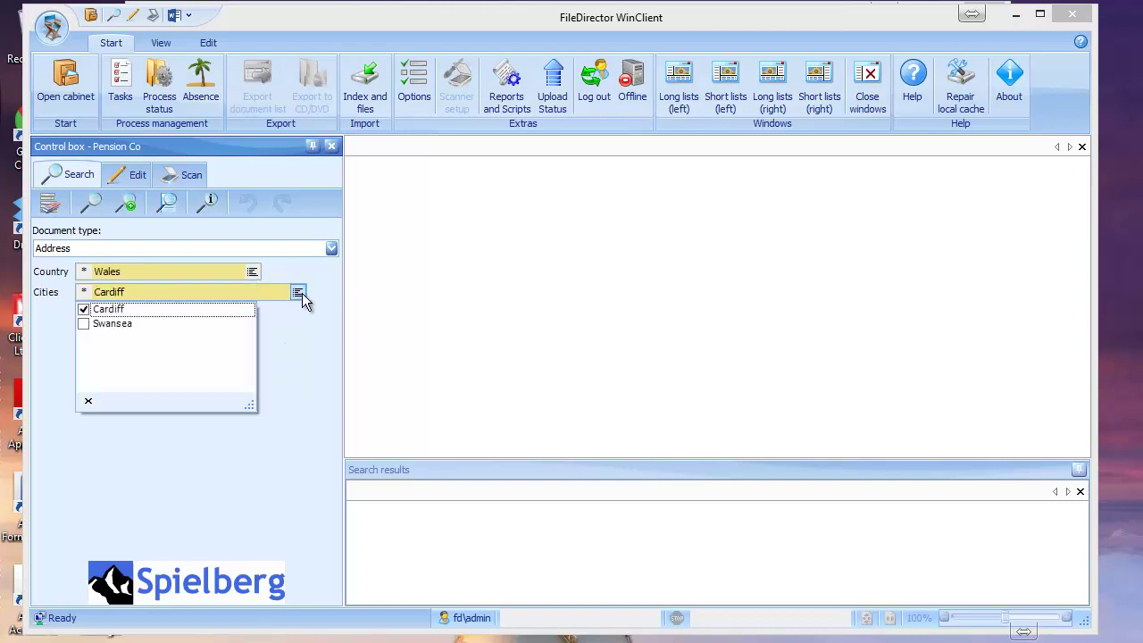
click(308, 341)
Step: Change the Country search value to Ireland, which has no connected list, and check the Cities choices
click(253, 271)
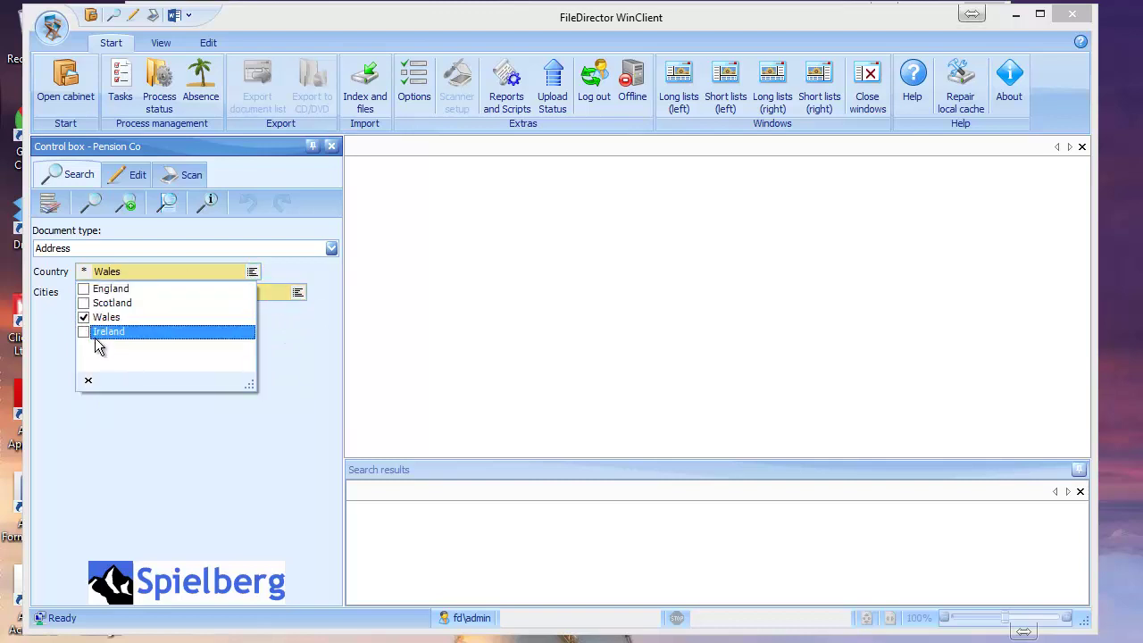
click(97, 333)
click(309, 399)
click(298, 293)
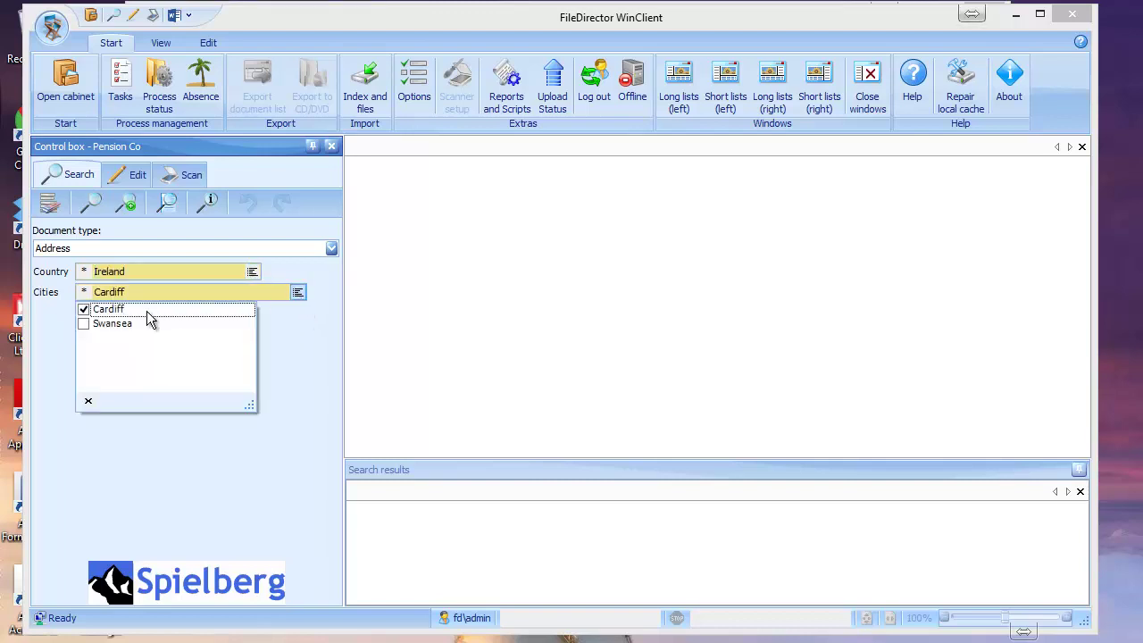
Step: Clear Ireland from the Country search value, choose England again and recheck the Cities choices
click(253, 272)
click(83, 331)
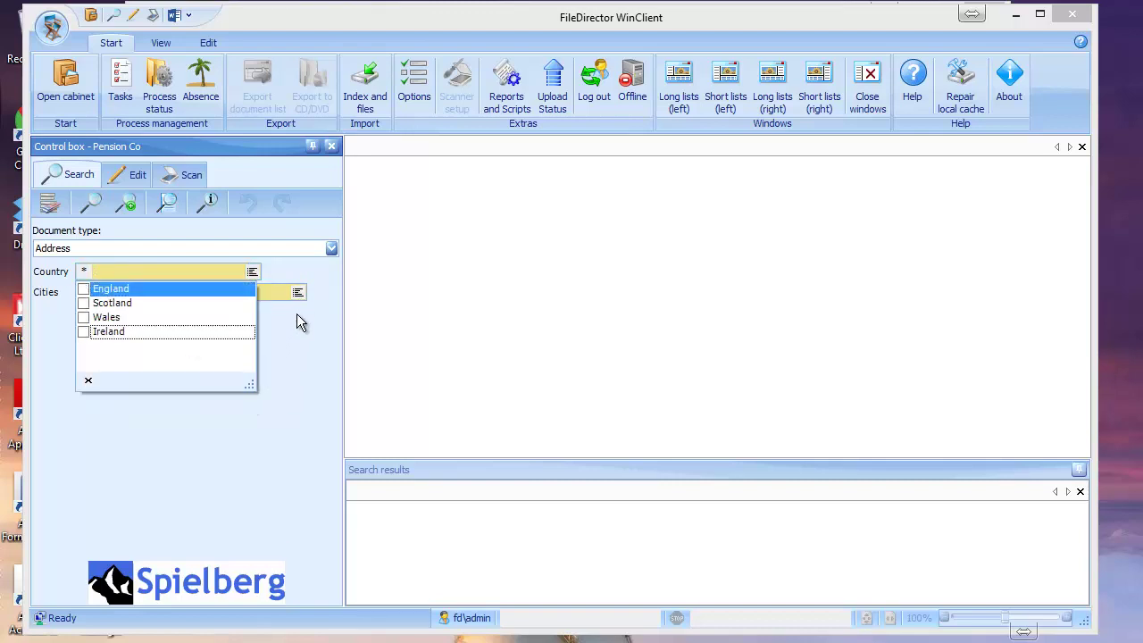
click(69, 295)
click(253, 271)
click(85, 289)
click(291, 331)
click(297, 294)
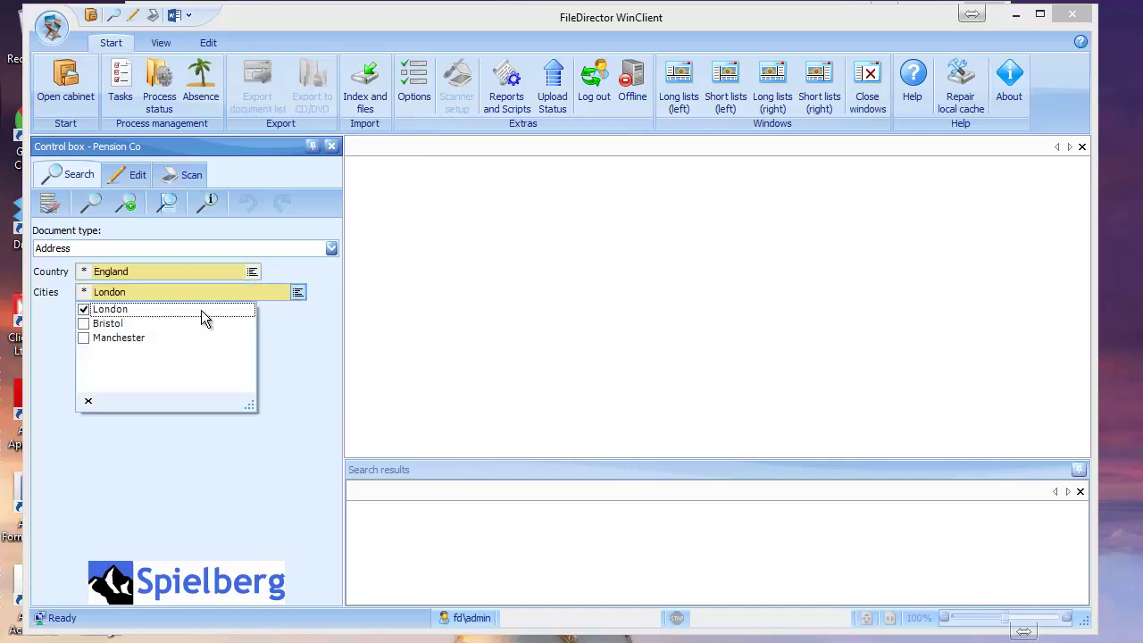
click(330, 340)
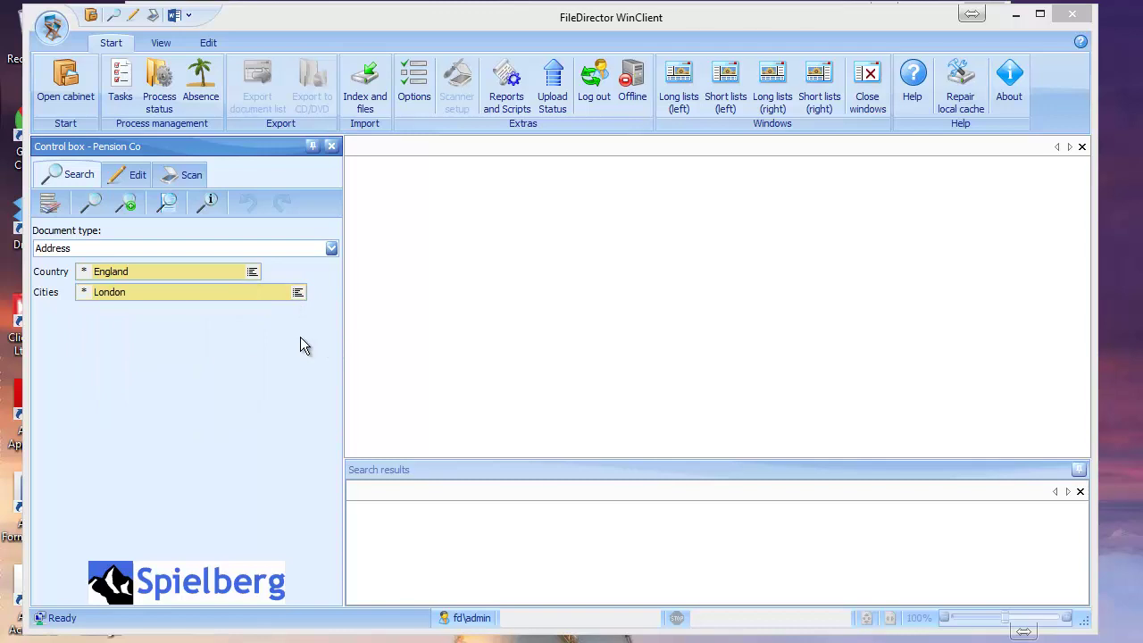